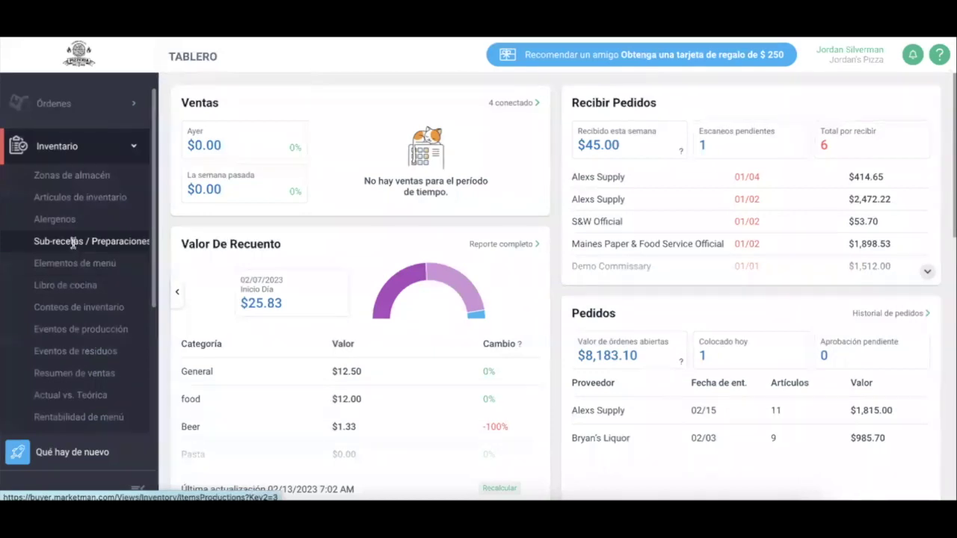
Step: Open the sub-recipes and preparations list and examine the name, category, quantity and unit fields of a blank sub-recipe
left_click(72, 242)
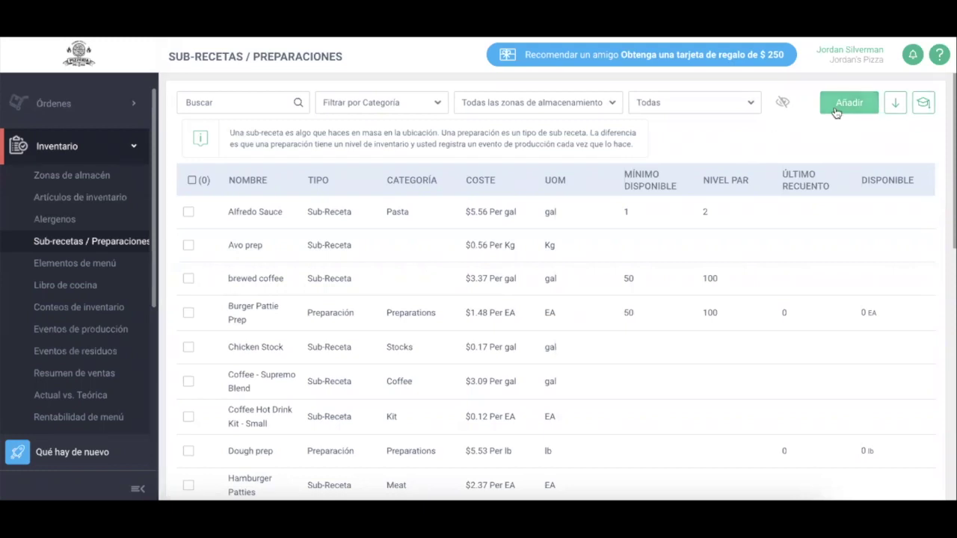
left_click(835, 109)
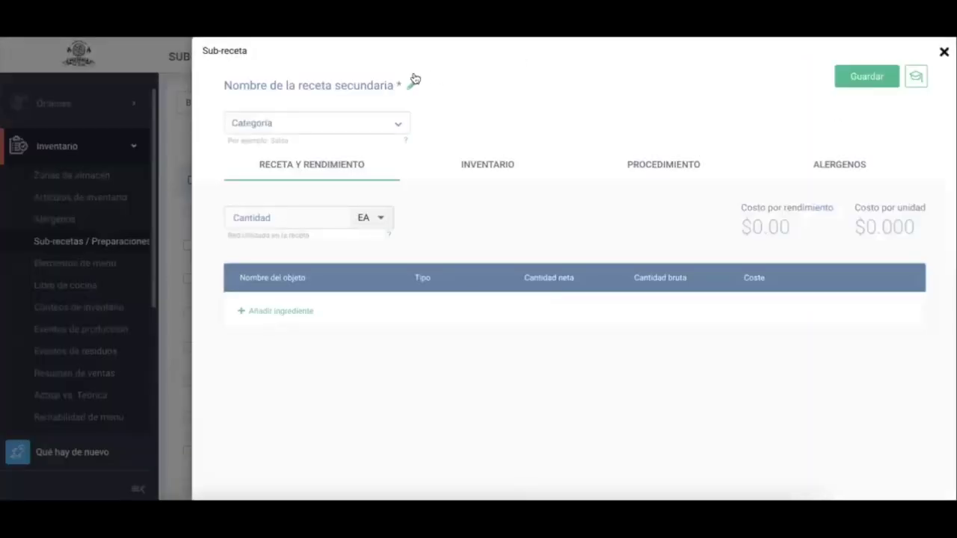
left_click(370, 82)
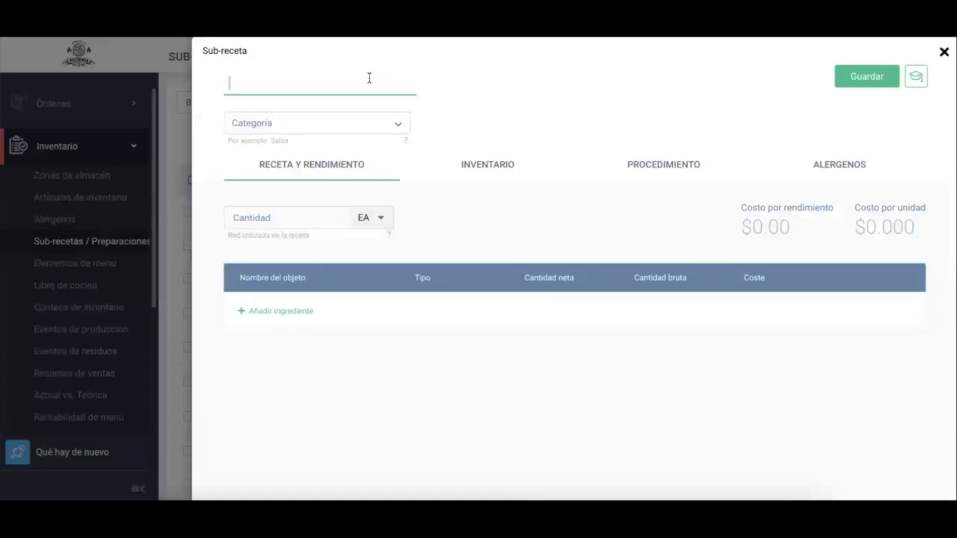
left_click(338, 125)
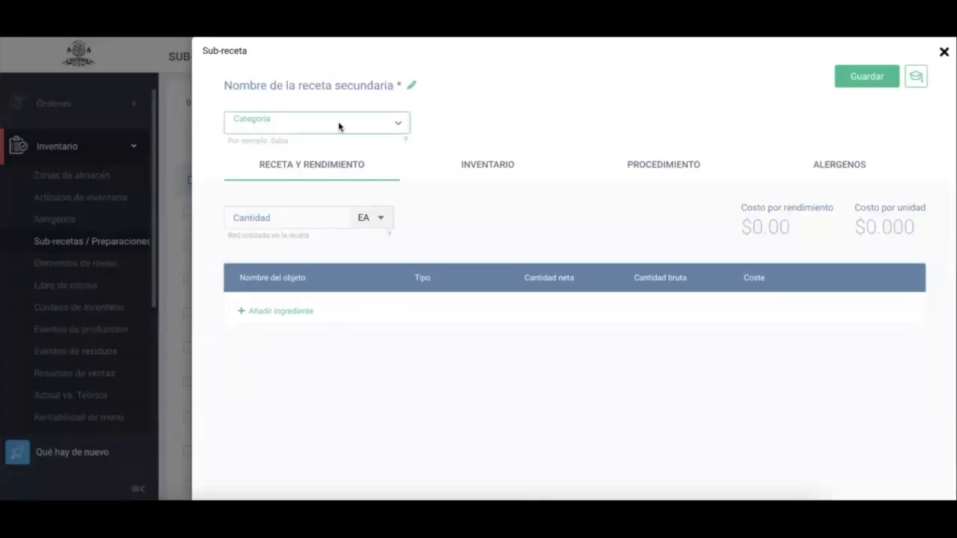
left_click(483, 112)
left_click(315, 217)
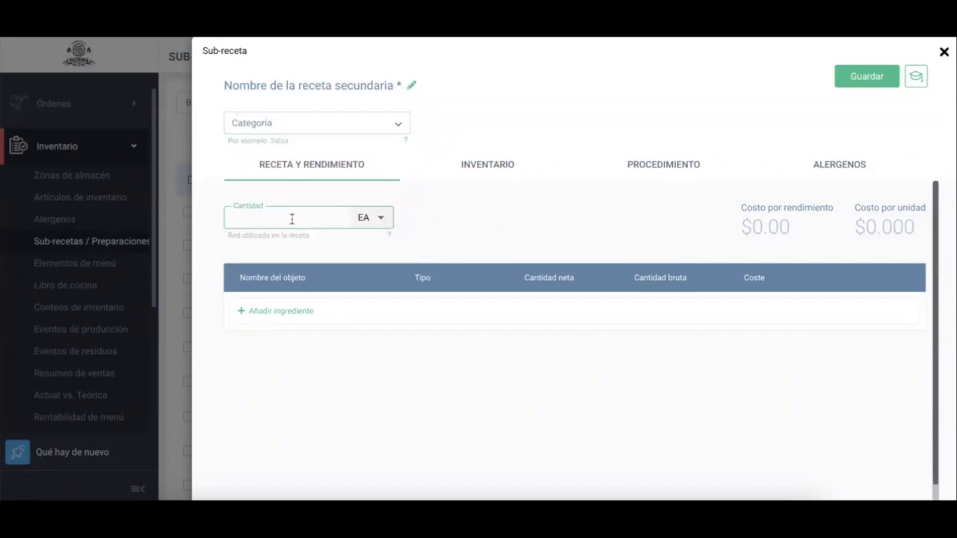
left_click(363, 218)
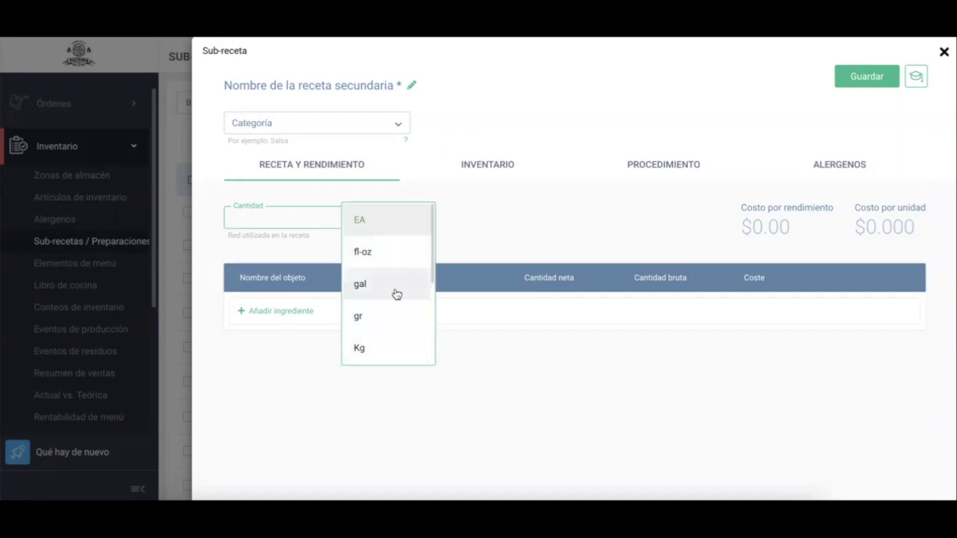
scroll(393, 296, "down", 1)
left_click(295, 220)
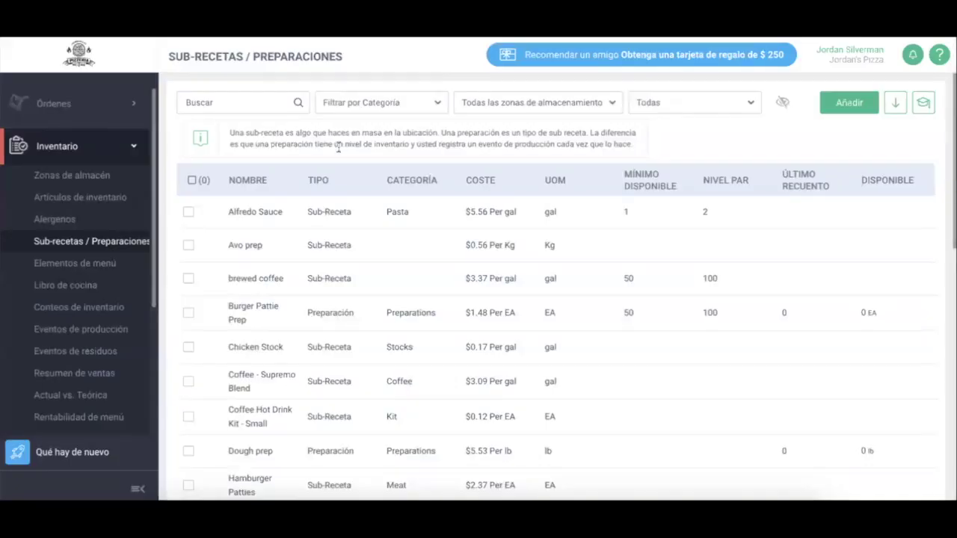
Step: Open the Alfredo Sauce sub-recipe and review its name, category and yield quantity
left_click(260, 222)
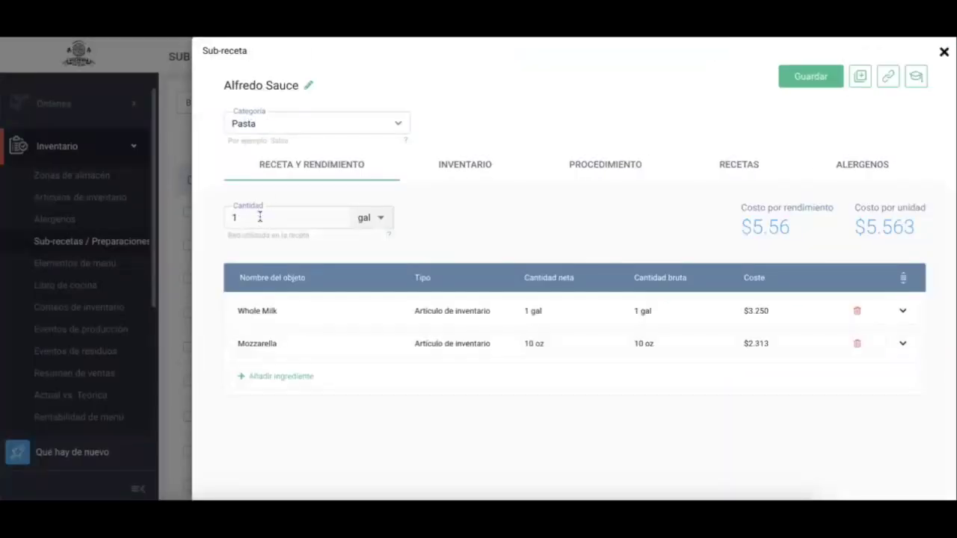
left_click(267, 88)
left_click(246, 123)
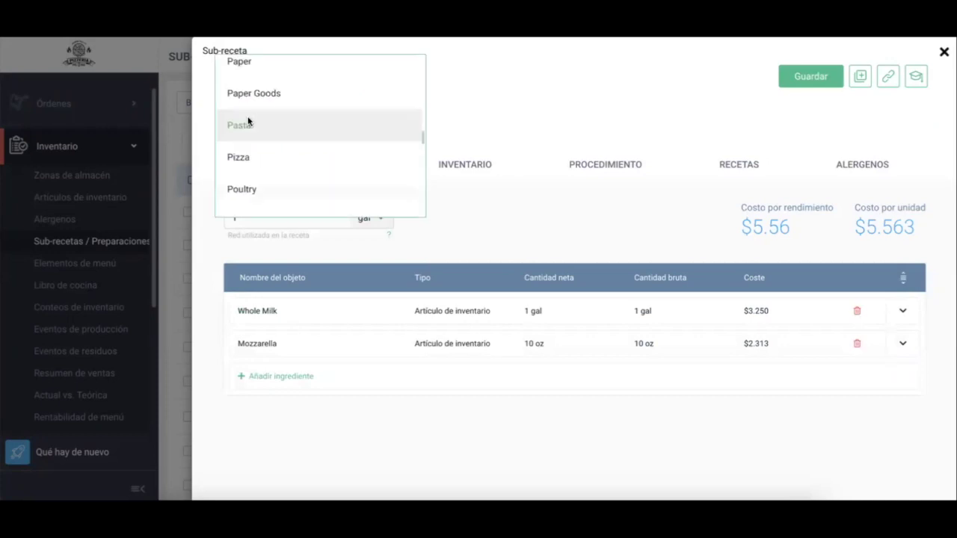
left_click(248, 124)
left_click(269, 221)
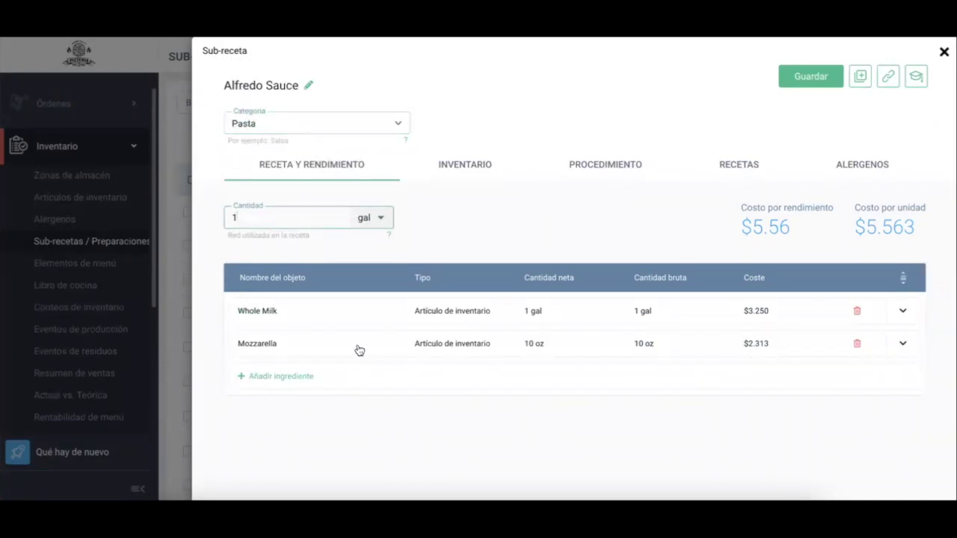
left_click(320, 268)
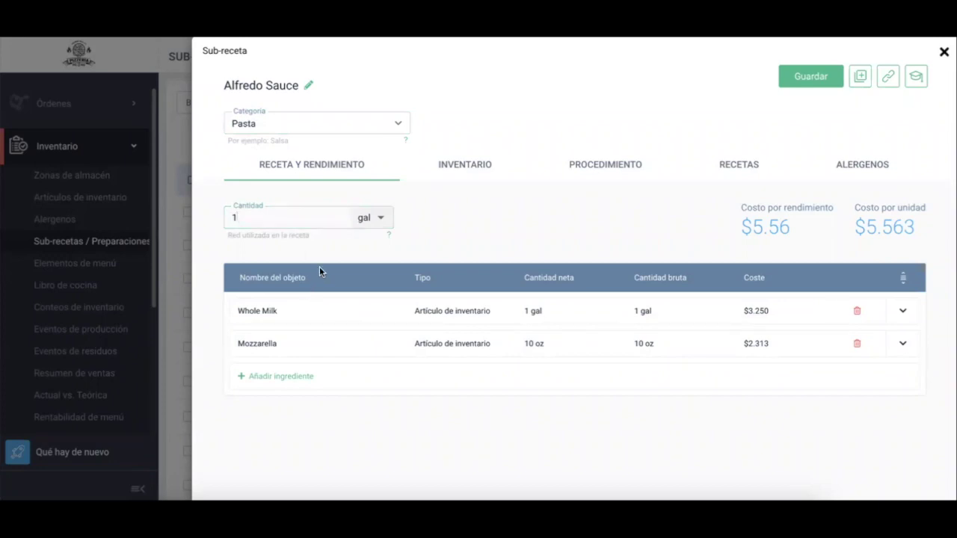
Step: Try a 5% loss (Pérdida) on the Whole Milk ingredient and clear it again
left_click(291, 314)
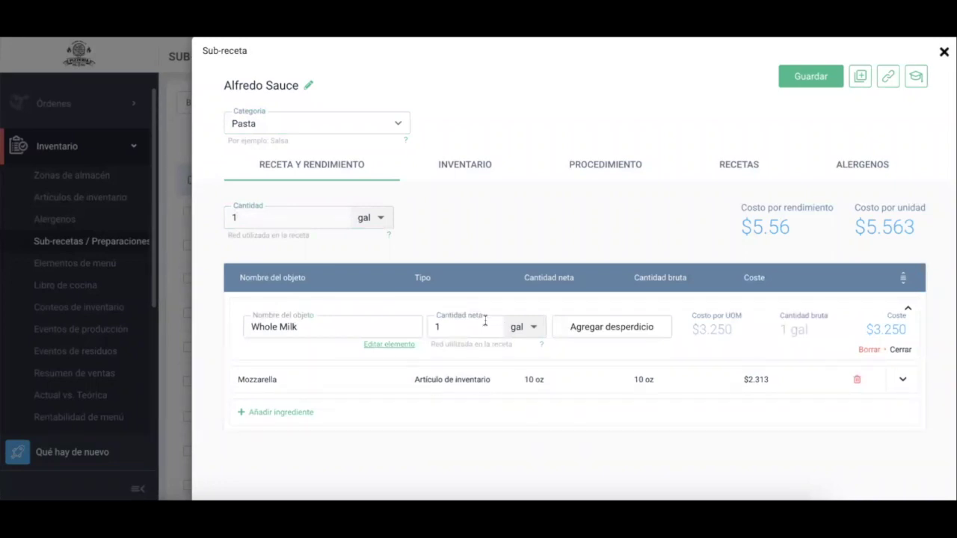
left_click(572, 323)
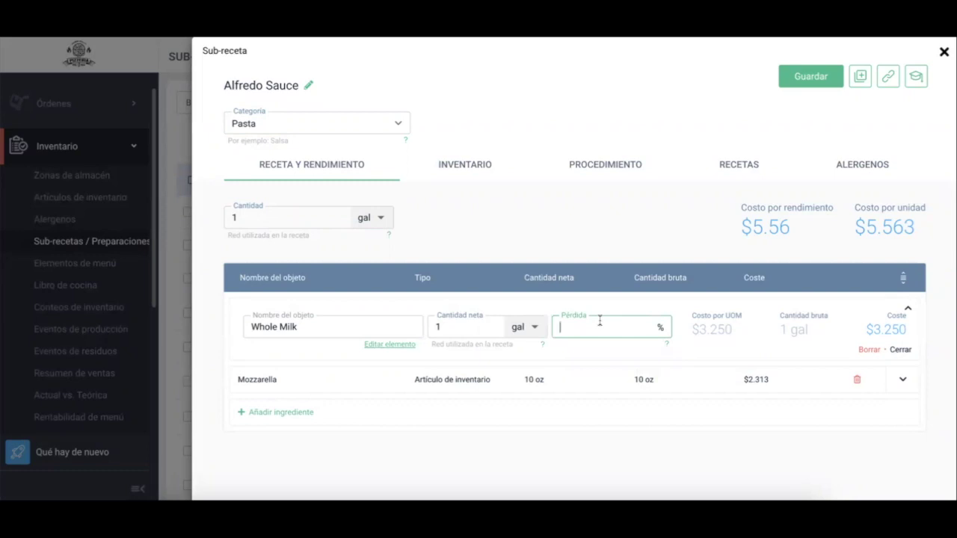
type("5")
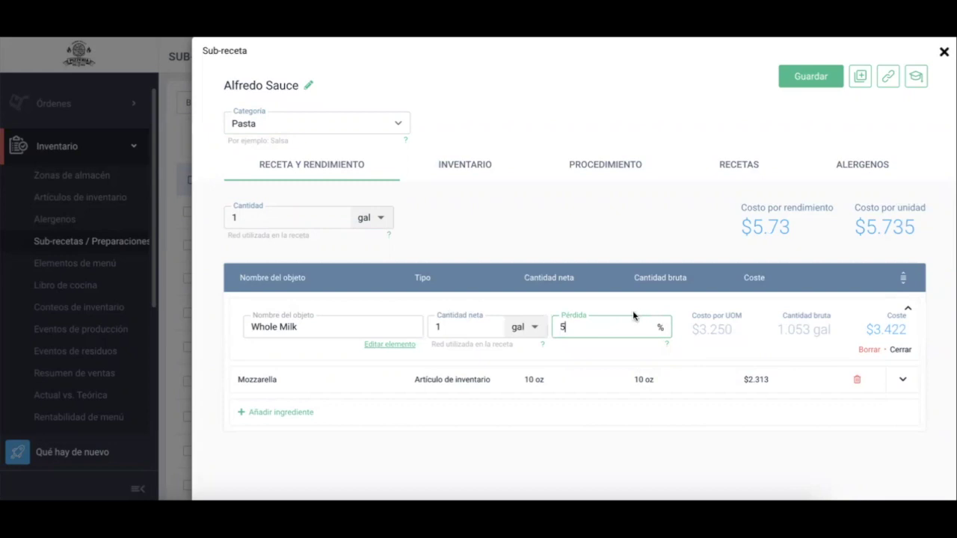
key("BackSpace")
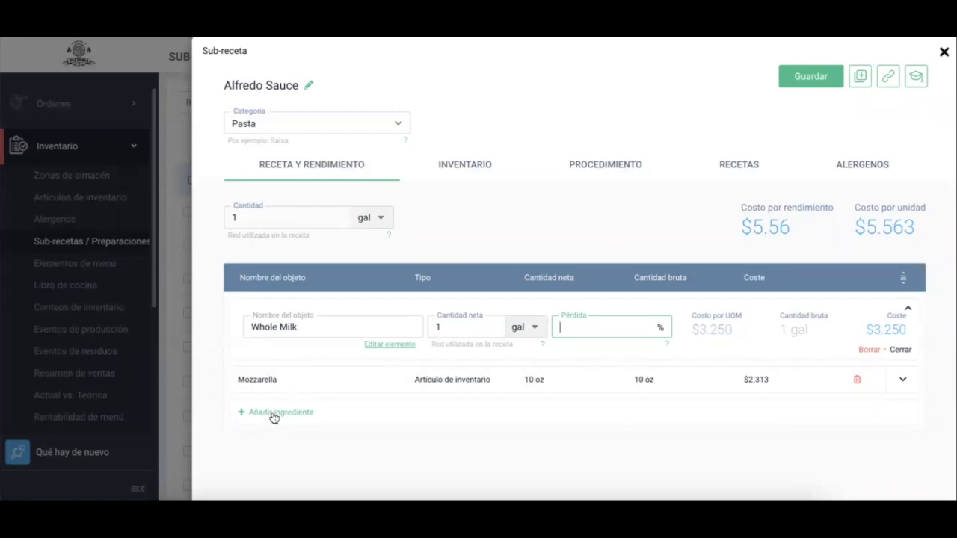
Step: Inspect the expanded details of the Mozzarella and Whole Milk ingredients and collapse them
left_click(305, 381)
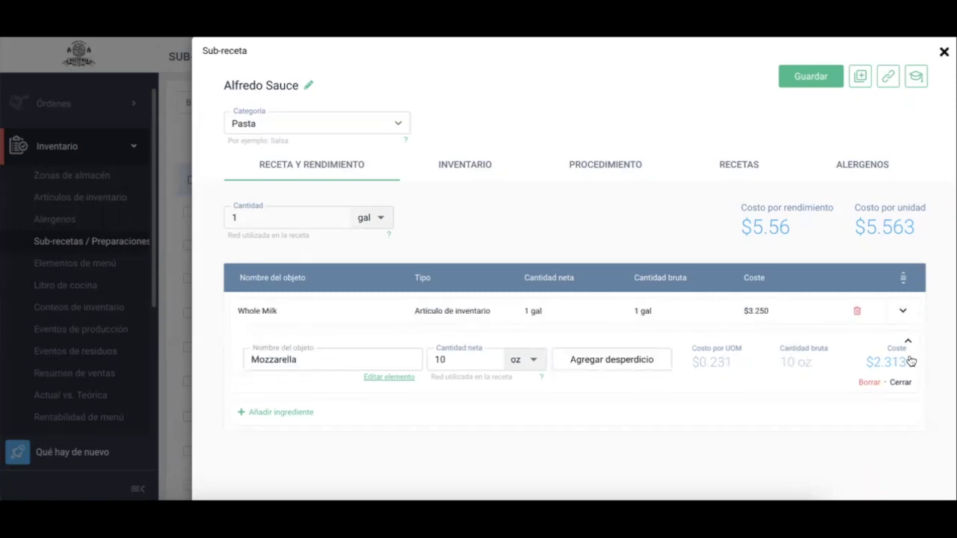
left_click(903, 311)
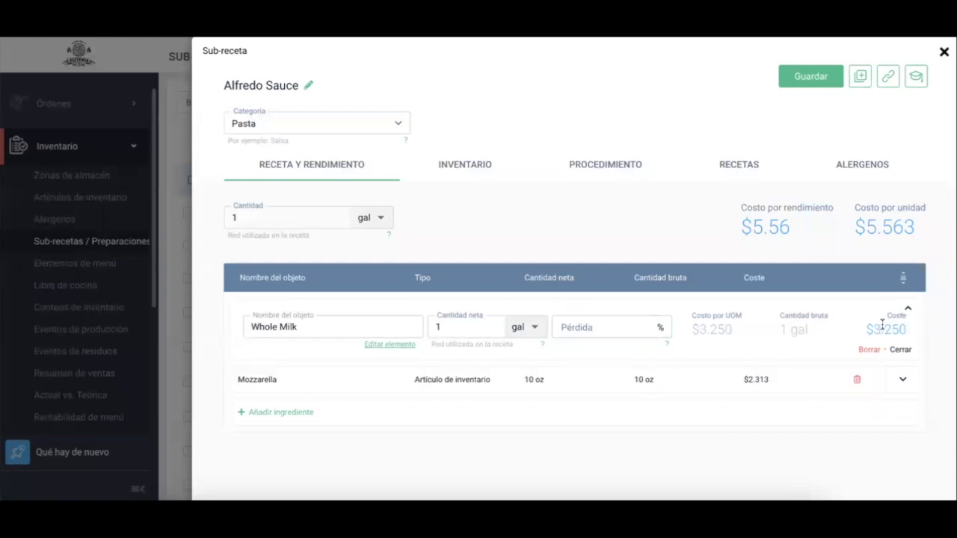
left_click(908, 309)
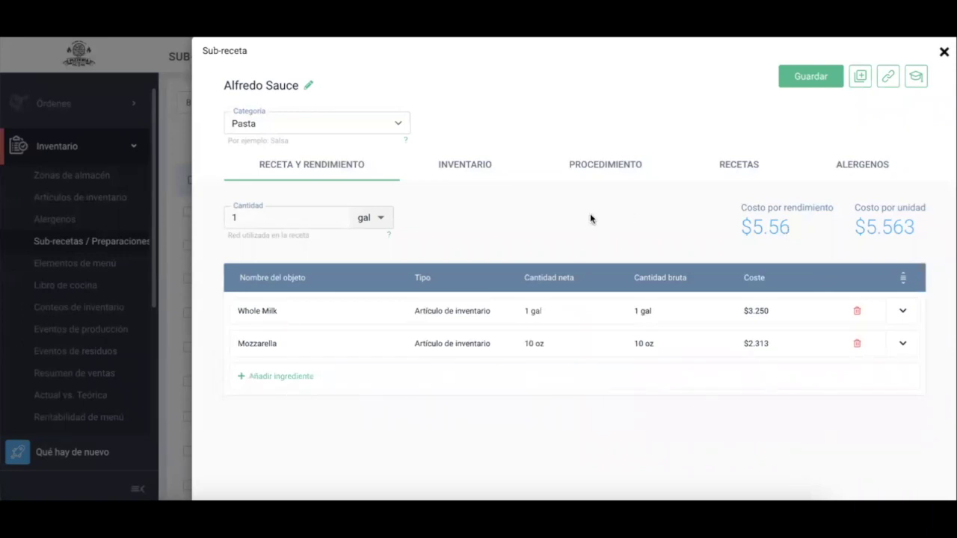
Step: Examine Alfredo Sauce's inventory settings alongside its recipe and yield details
left_click(471, 169)
left_click(489, 163)
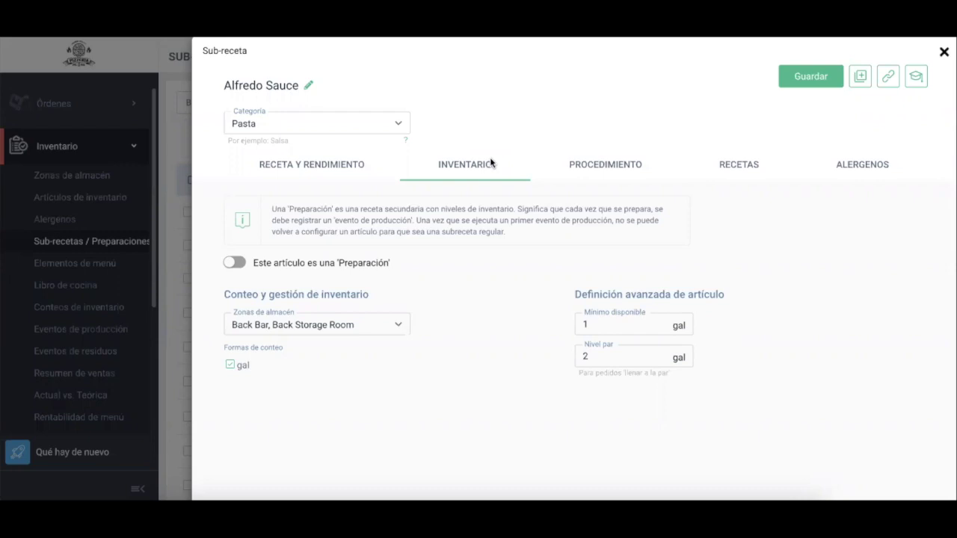
left_click(366, 166)
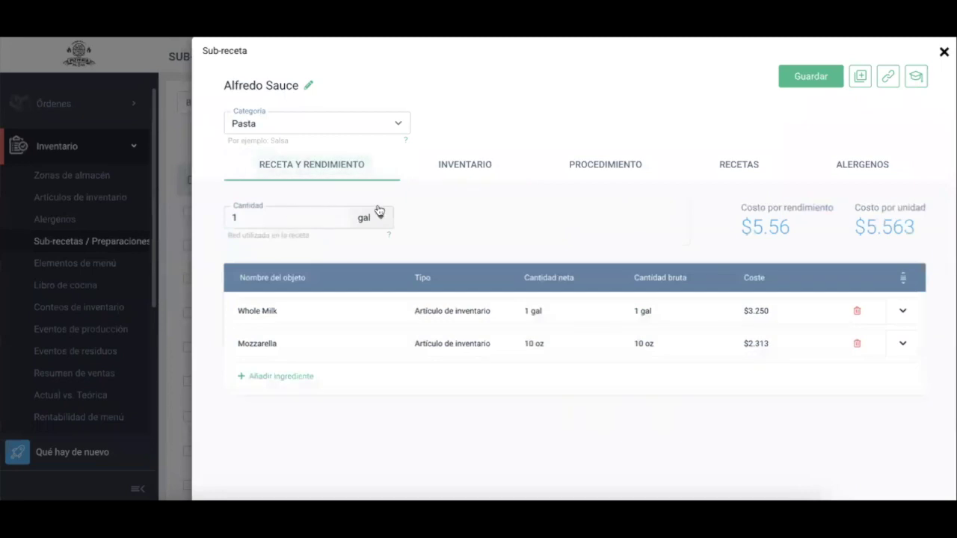
left_click(461, 177)
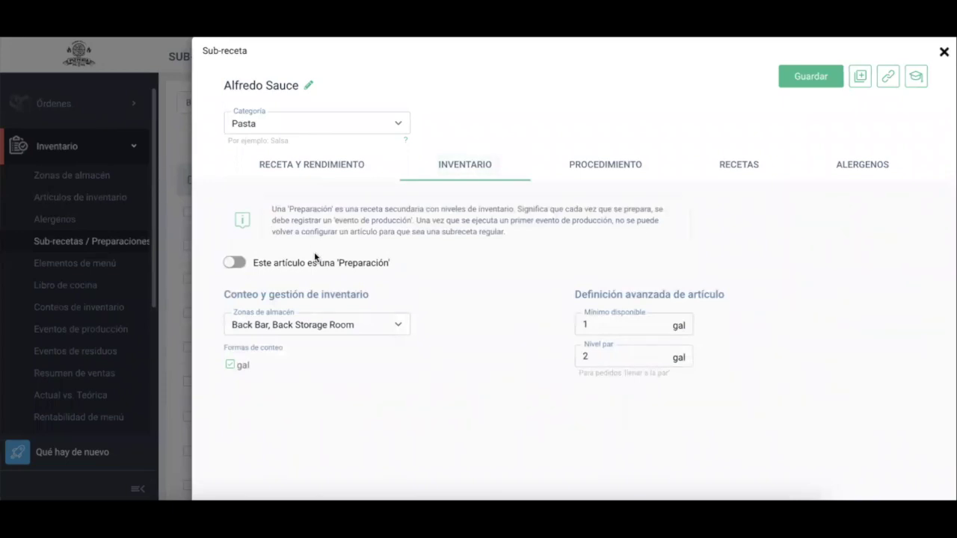
left_click(344, 168)
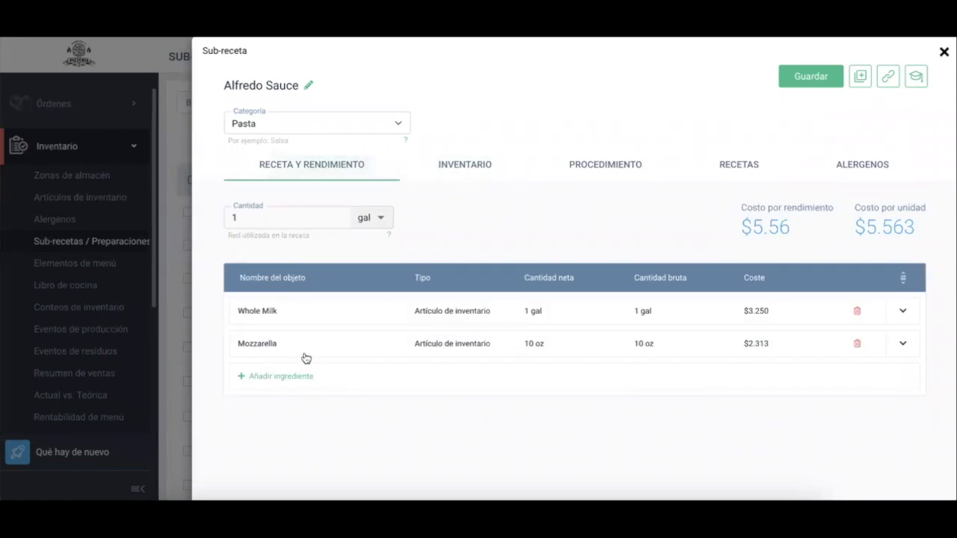
Step: Mark Alfredo Sauce as a 'Preparación' in its inventory settings and save the item
left_click(480, 167)
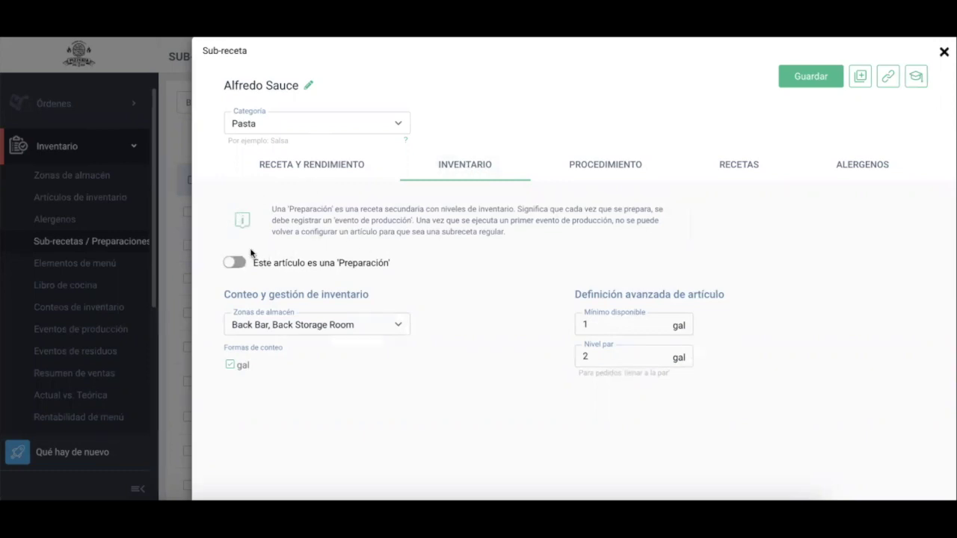
left_click(234, 261)
left_click(308, 166)
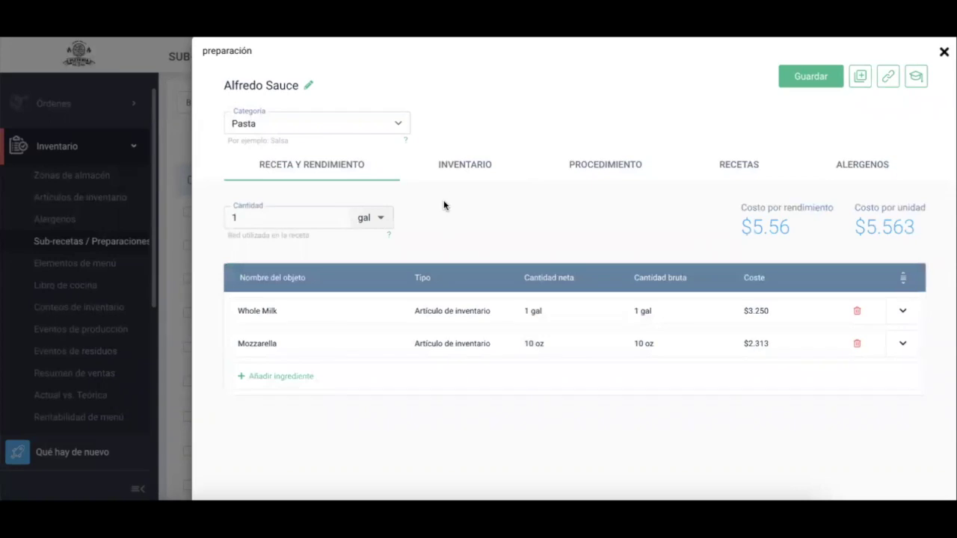
left_click(455, 178)
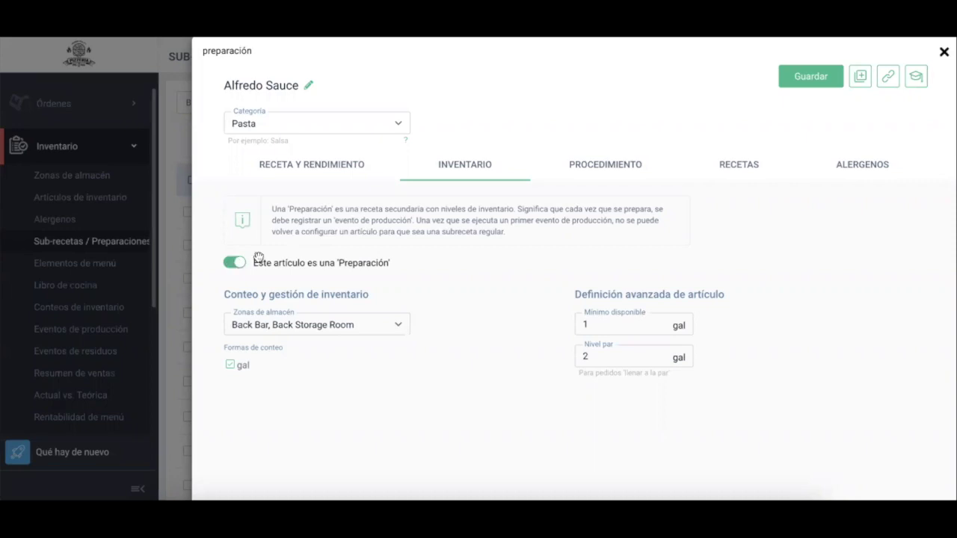
left_click(809, 79)
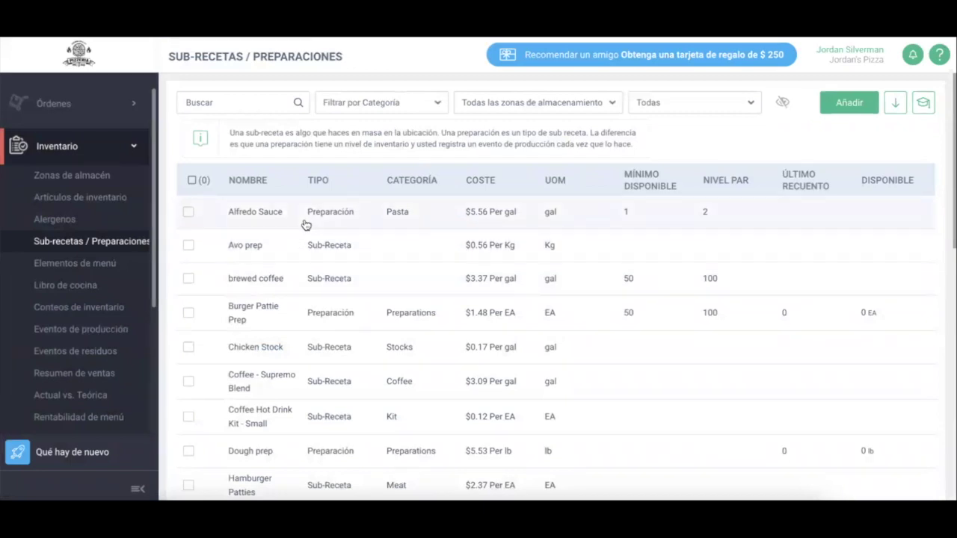
Step: Start a new production event and enter a quantity of 2 gal for Alfredo Sauce
left_click(104, 330)
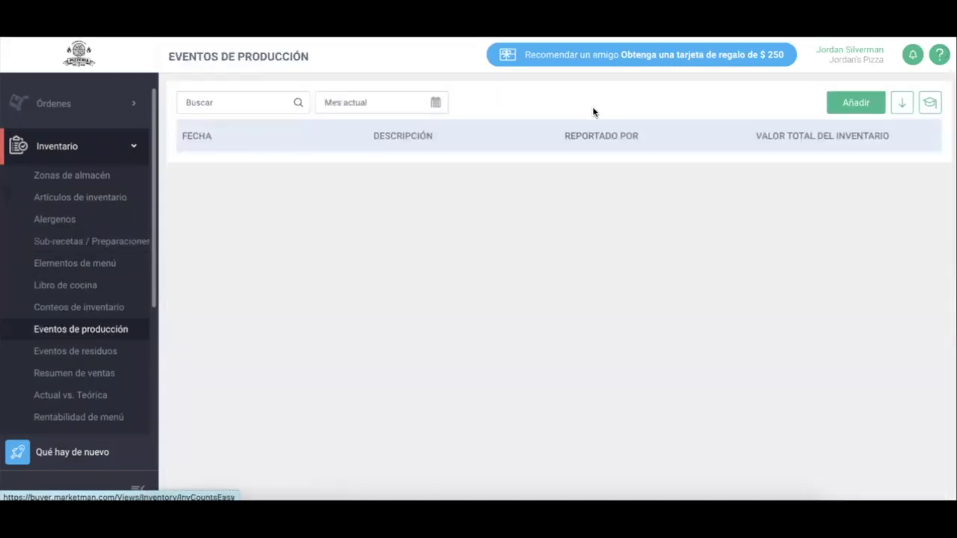
left_click(860, 103)
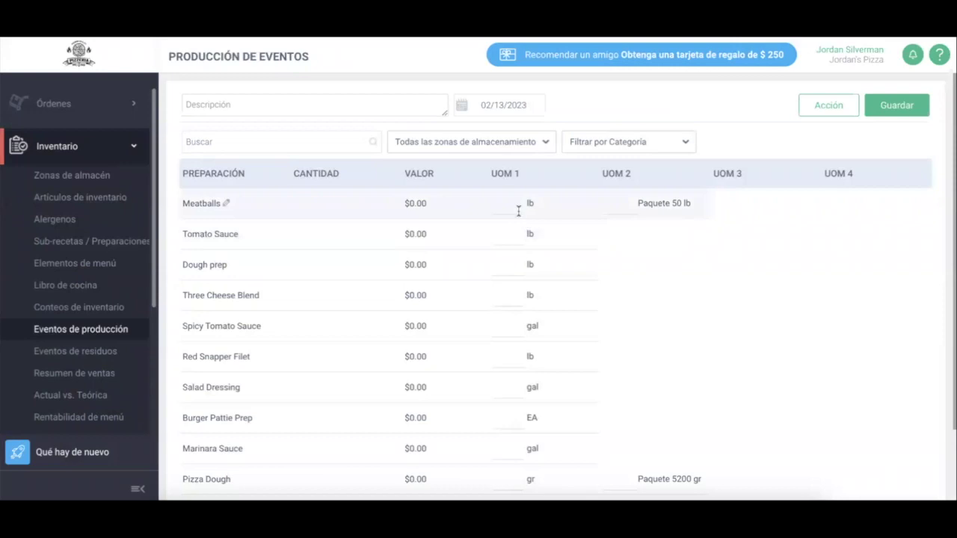
left_click(233, 141)
type("alfred")
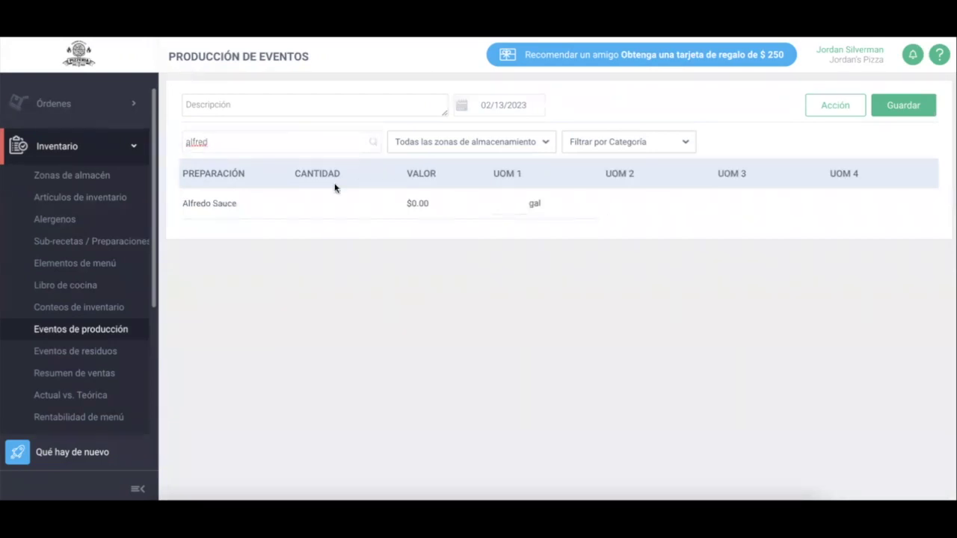
left_click(501, 210)
type("2")
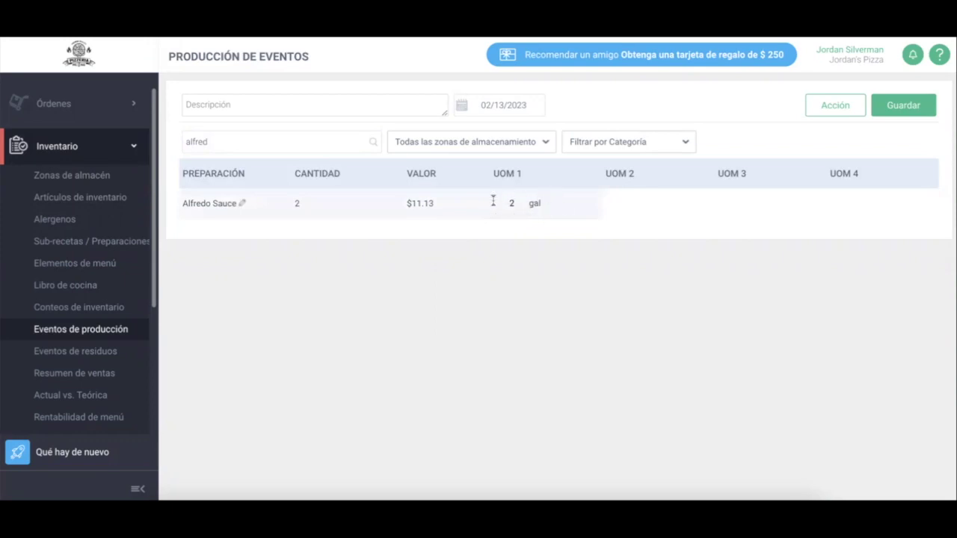
Step: Review the inventory settings and procedure of the Alfredo Sauce preparation, save it and return to the sub-recipes and preparations list
left_click(240, 202)
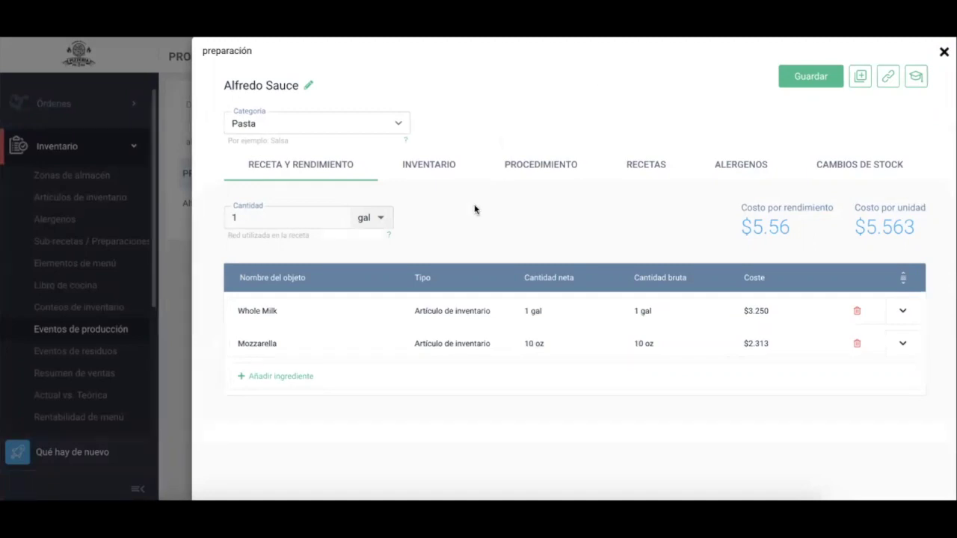
left_click(456, 167)
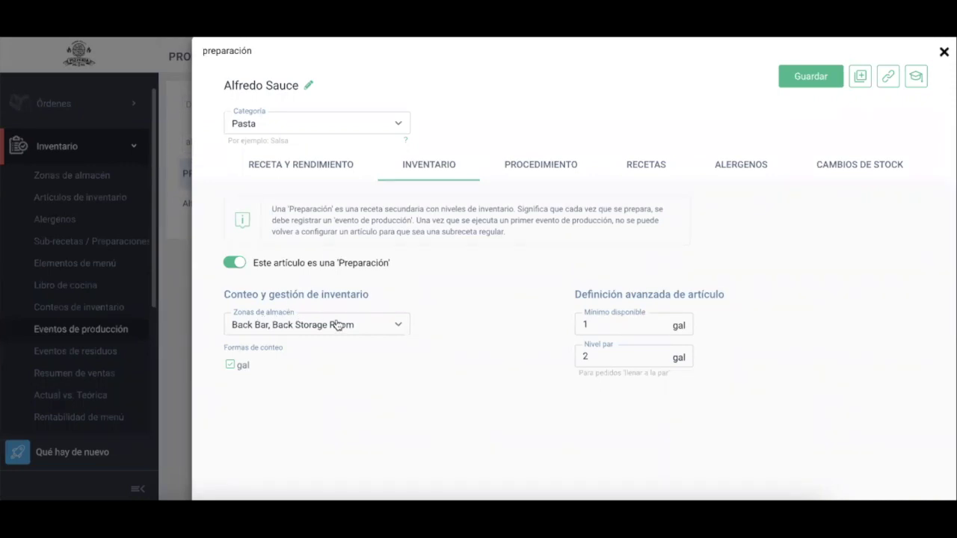
left_click(561, 178)
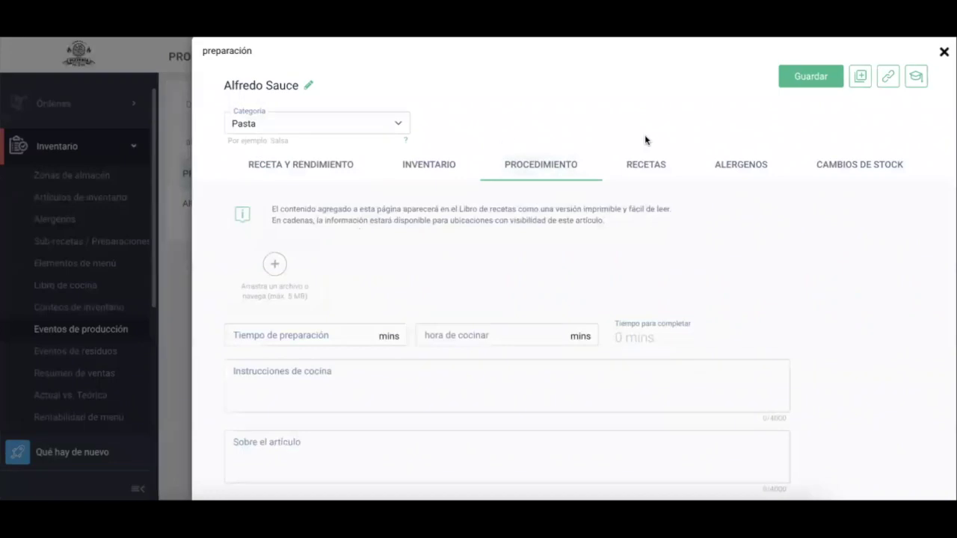
left_click(808, 80)
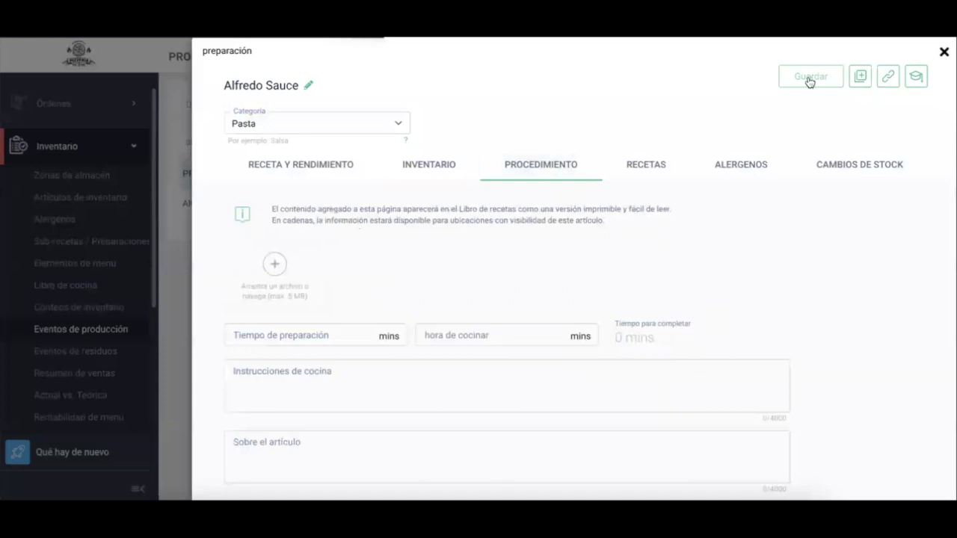
left_click(83, 245)
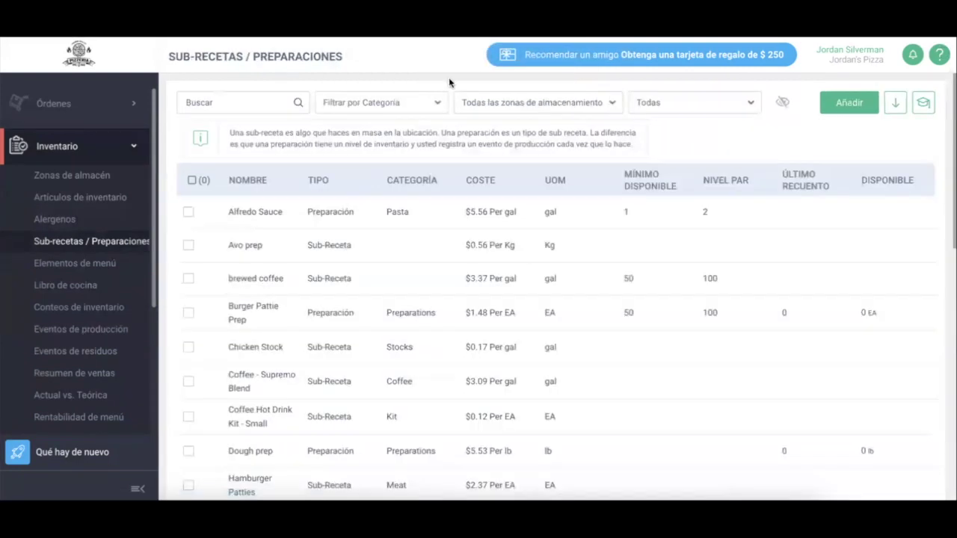
Step: Open the Alfredo Sauce preparation, check which recipes use it, and close it
left_click(287, 222)
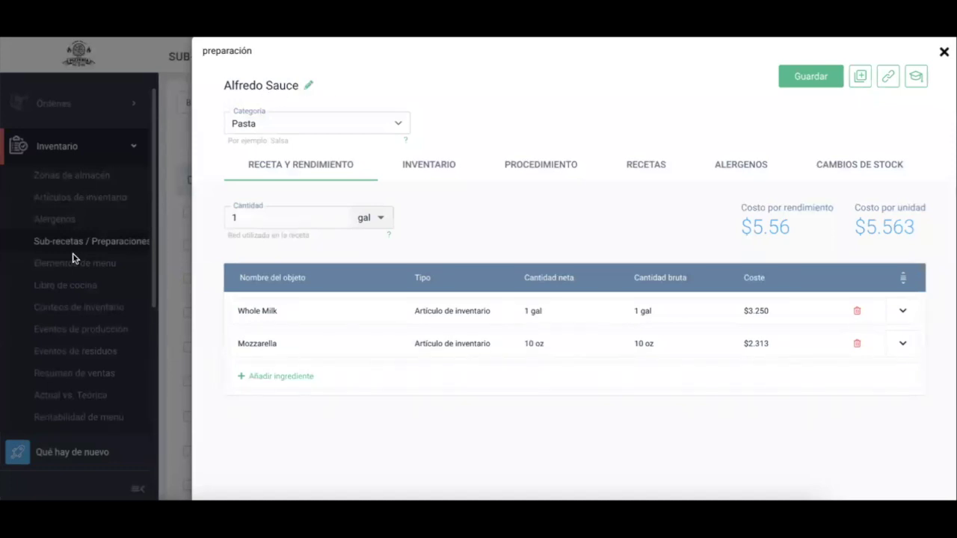
left_click(644, 170)
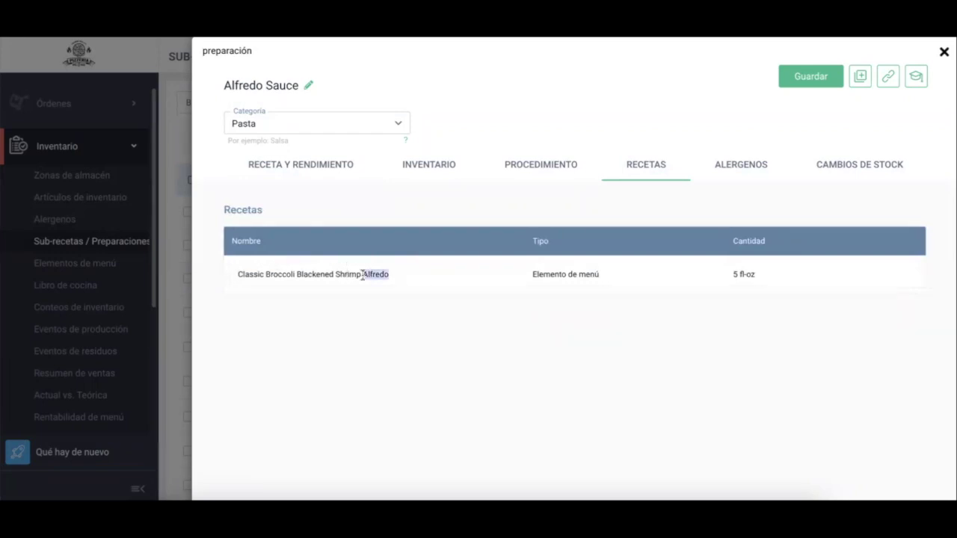
triple_click(373, 273)
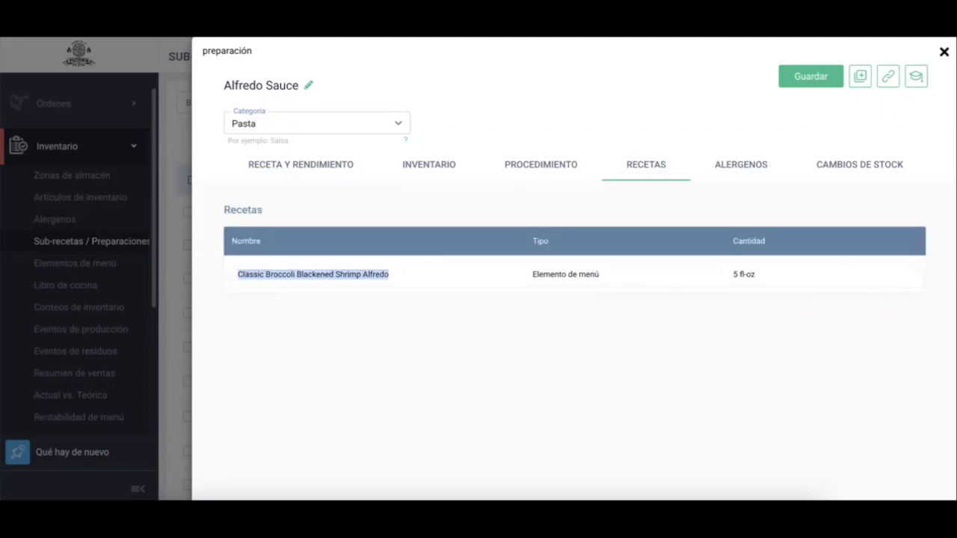
key("Escape")
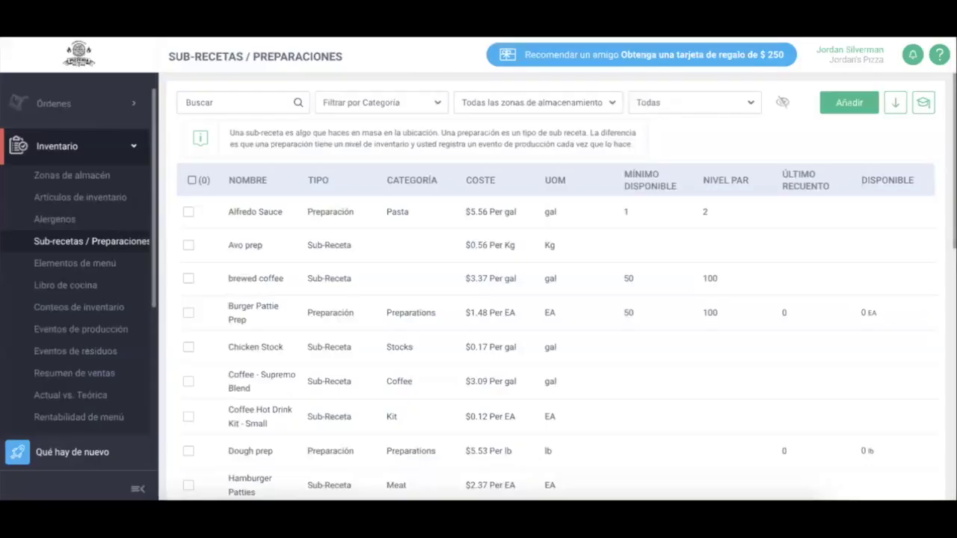
Step: Search the menu items for 'classic' and open Classic Broccoli Blackened Shrimp Alfredo
left_click(115, 261)
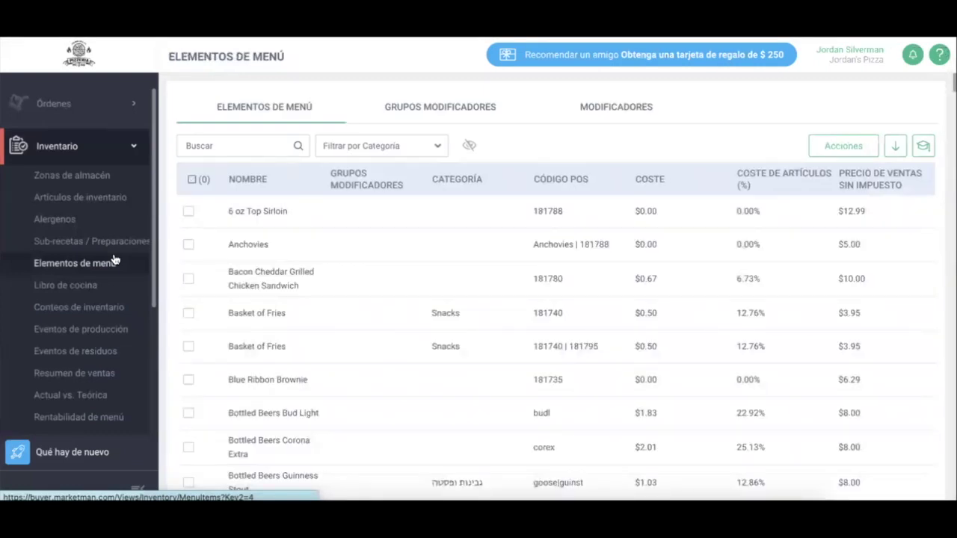
left_click(230, 145)
type("classic")
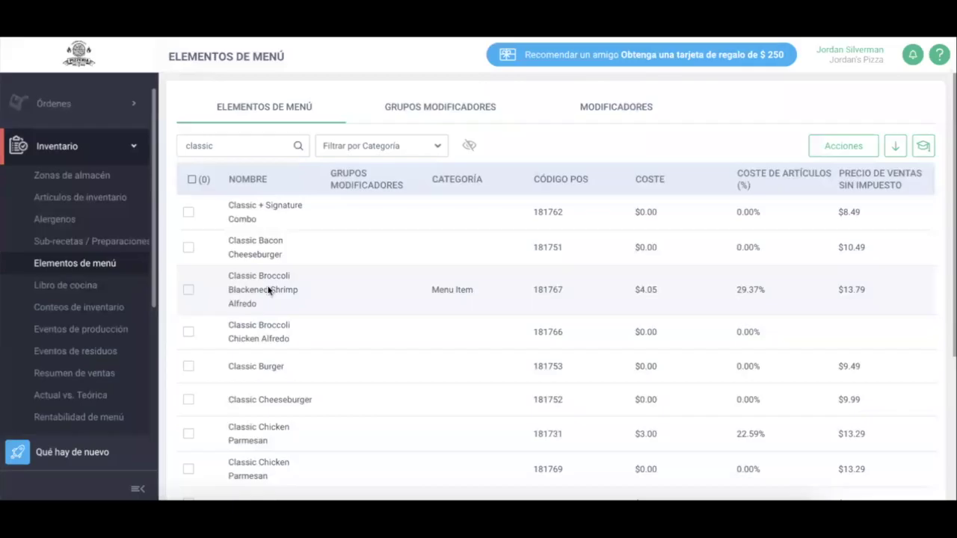
left_click(268, 290)
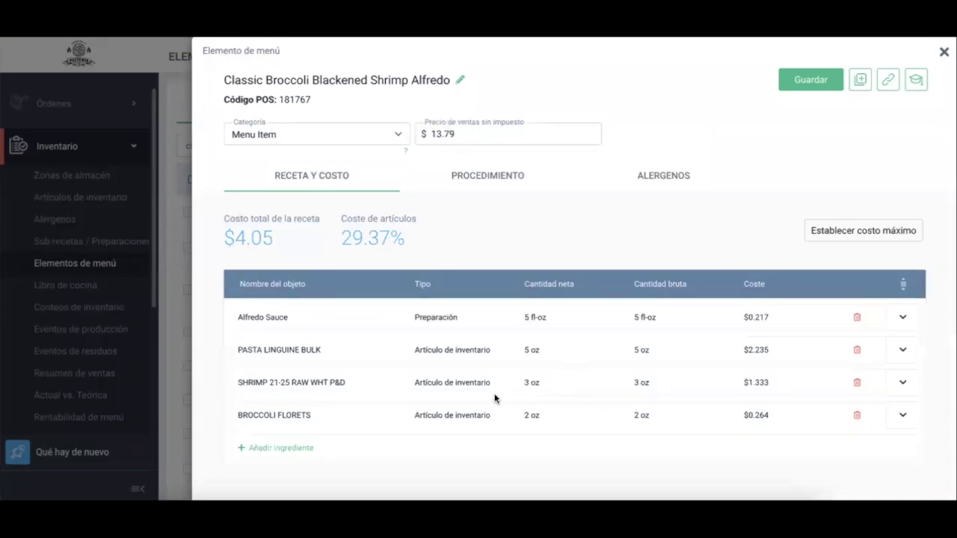
Step: Inspect the Alfredo Sauce, broccoli florets and pasta linguine ingredient details in the menu item's recipe, then collapse them
left_click(265, 318)
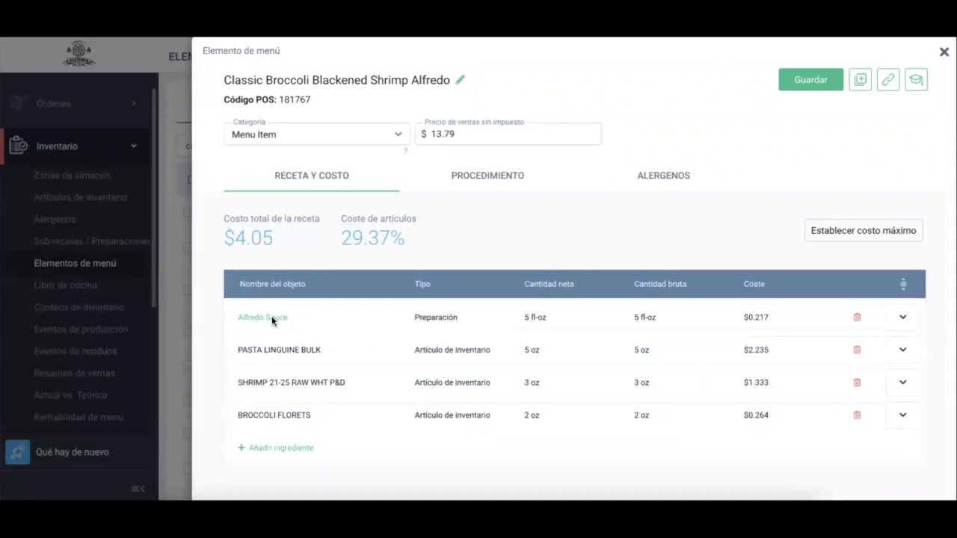
left_click(553, 314)
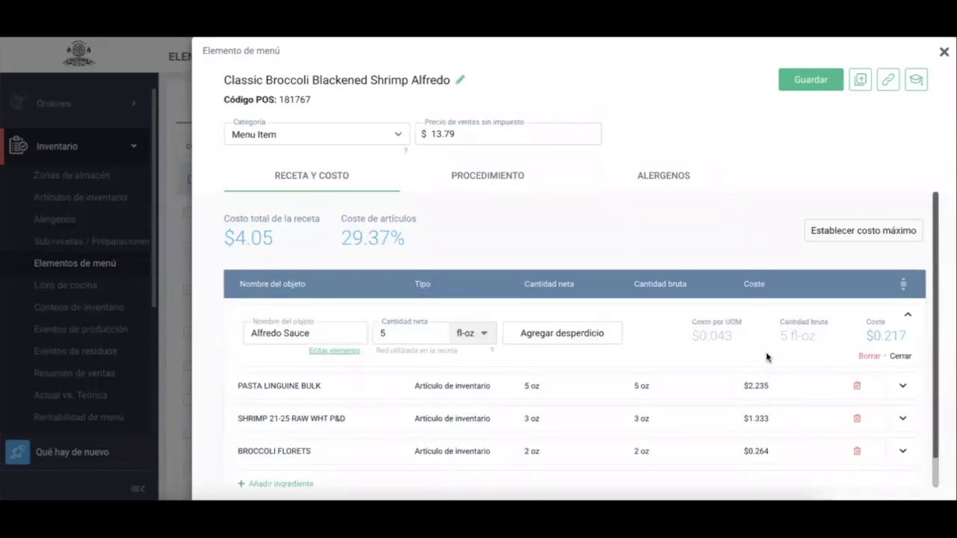
left_click(904, 314)
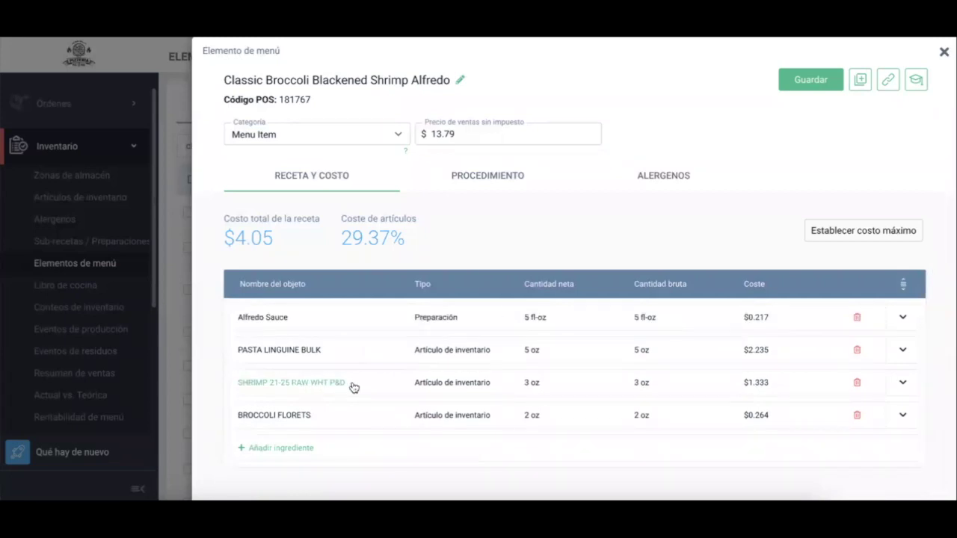
left_click(371, 419)
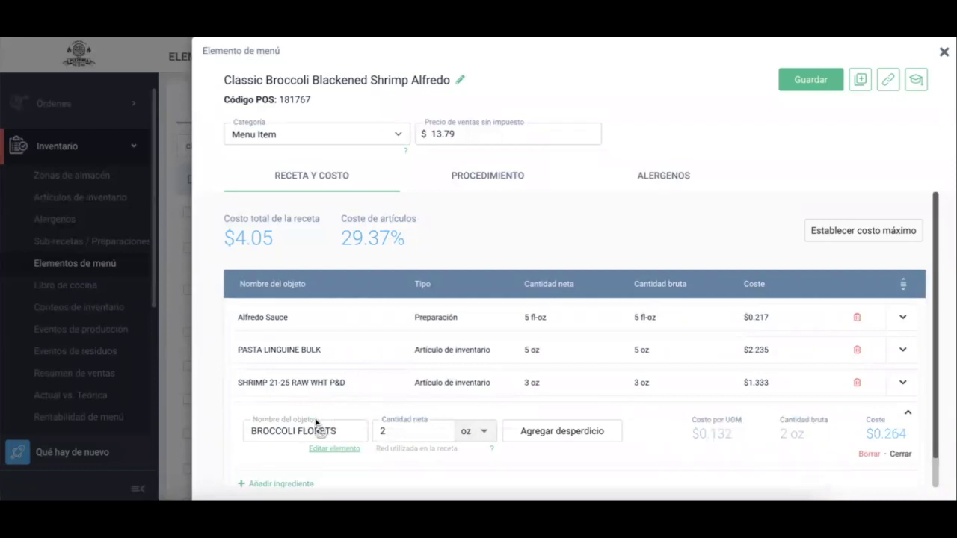
left_click(374, 349)
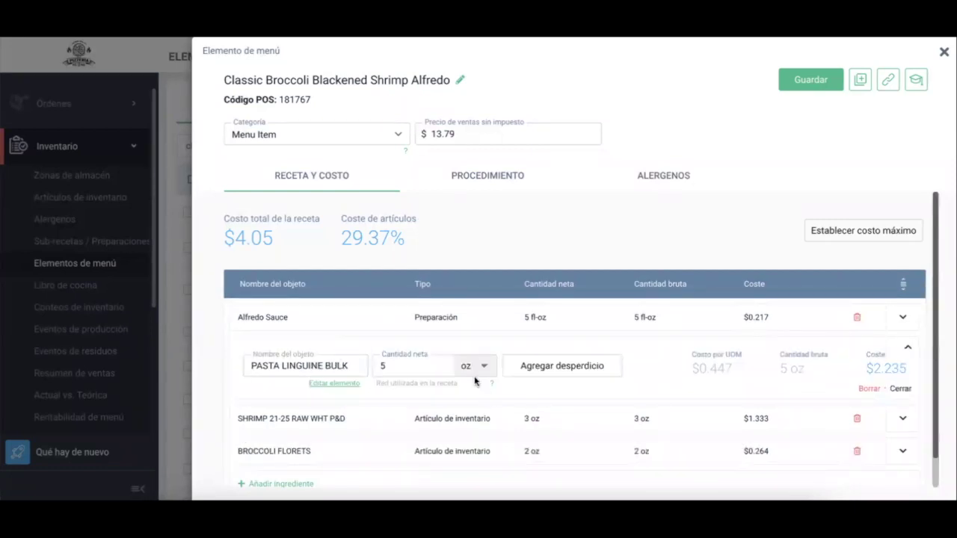
left_click(907, 347)
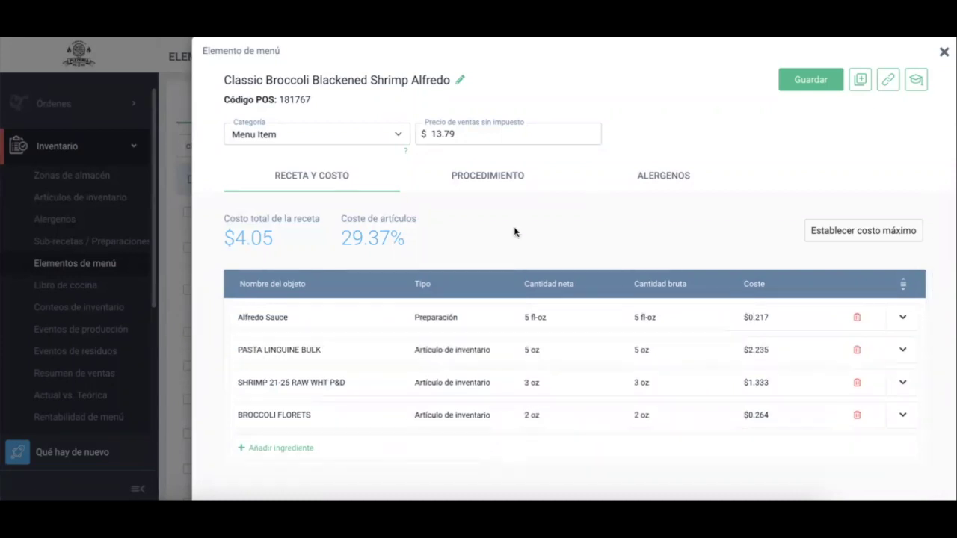
Step: Examine the menu item's cost percentage and total recipe cost
triple_click(358, 236)
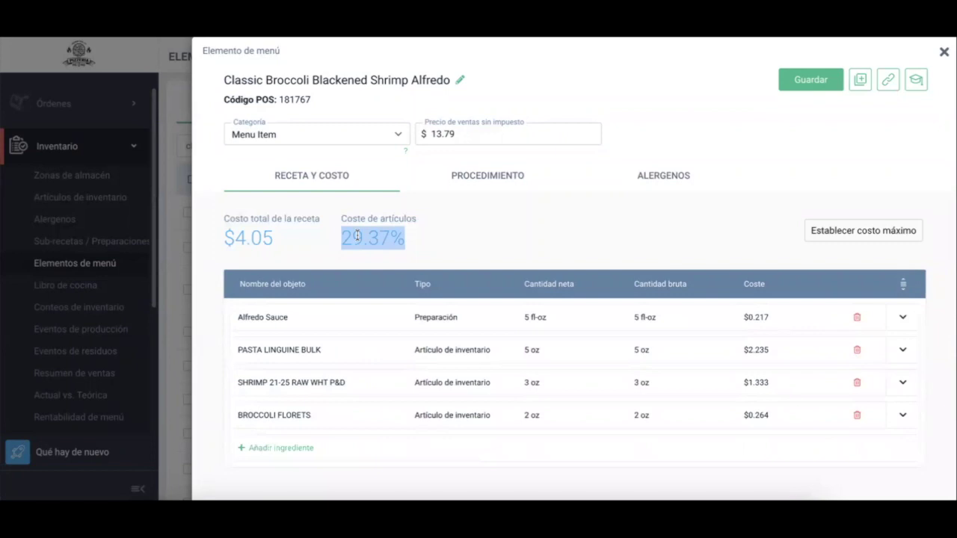
double_click(243, 241)
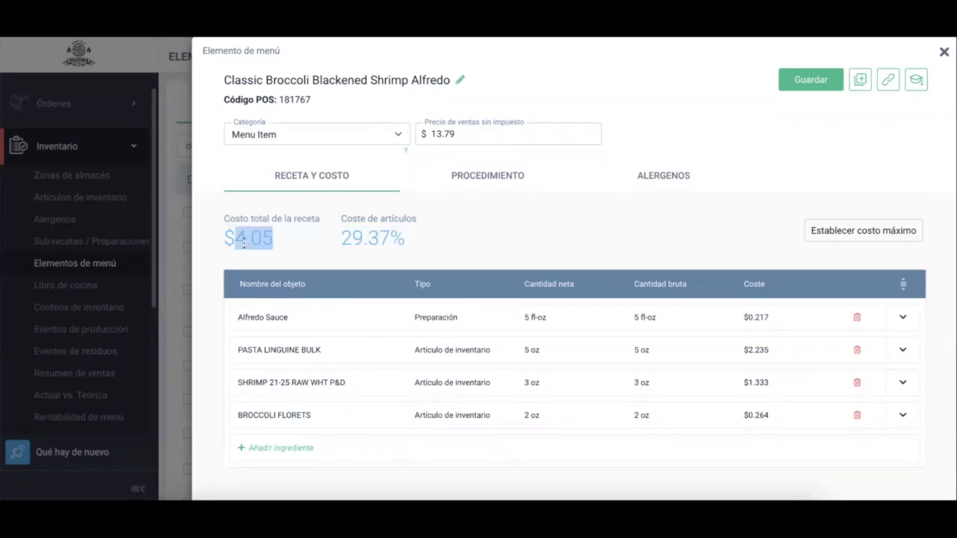
left_click(473, 236)
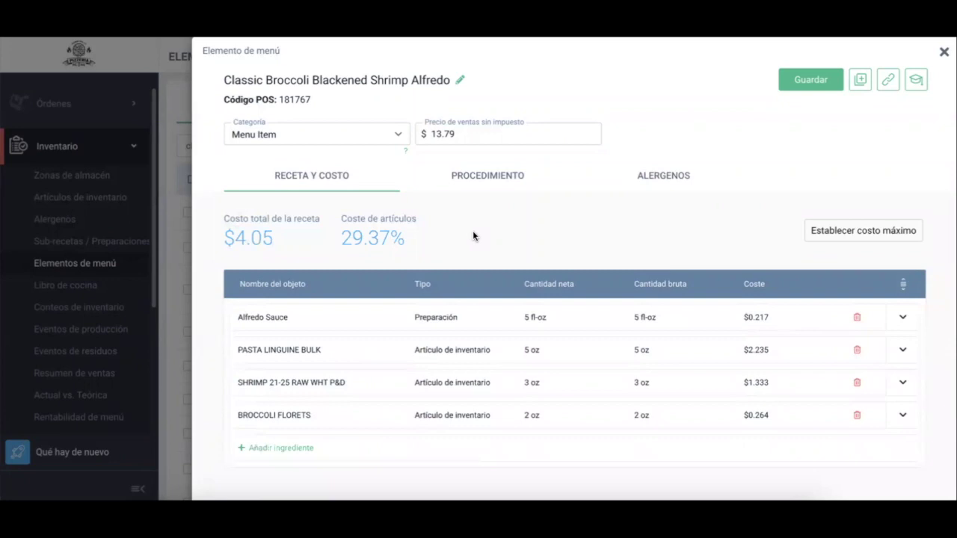
Step: Set a maximum food cost of 25% for the menu item and check its target price
left_click(896, 232)
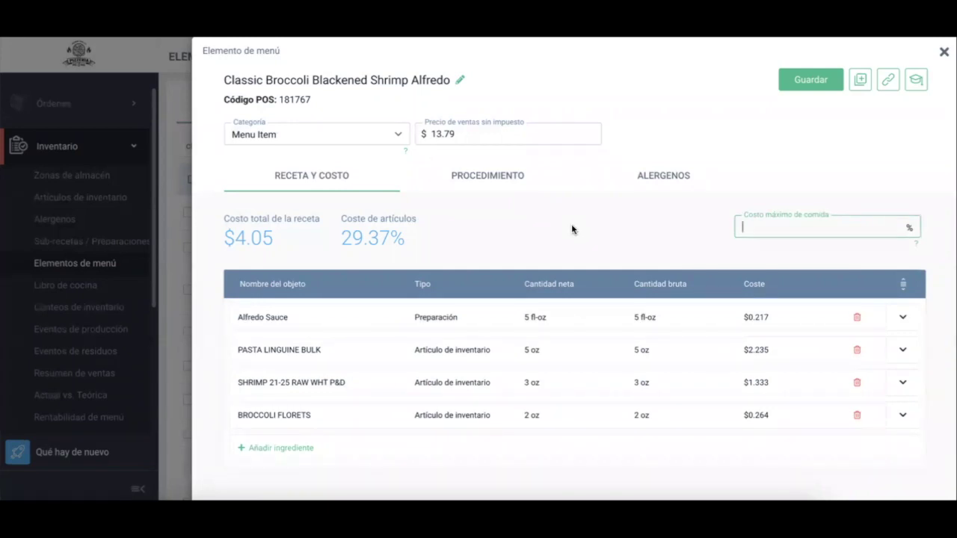
type("25")
left_click(638, 238)
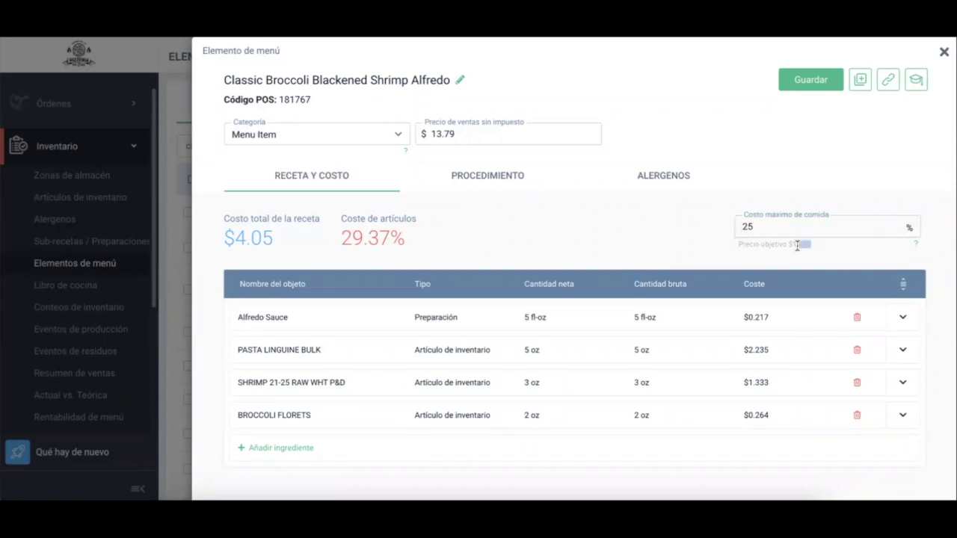
left_click(601, 233)
Step: Set the menu item's maximum food cost to 30%
left_click(798, 228)
key("BackSpace")
key("BackSpace")
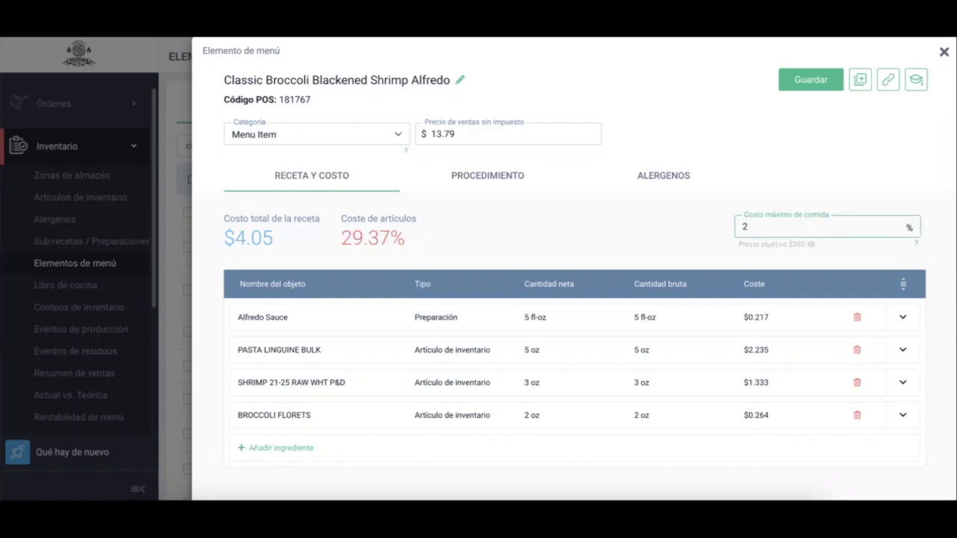
type("30")
left_click(672, 243)
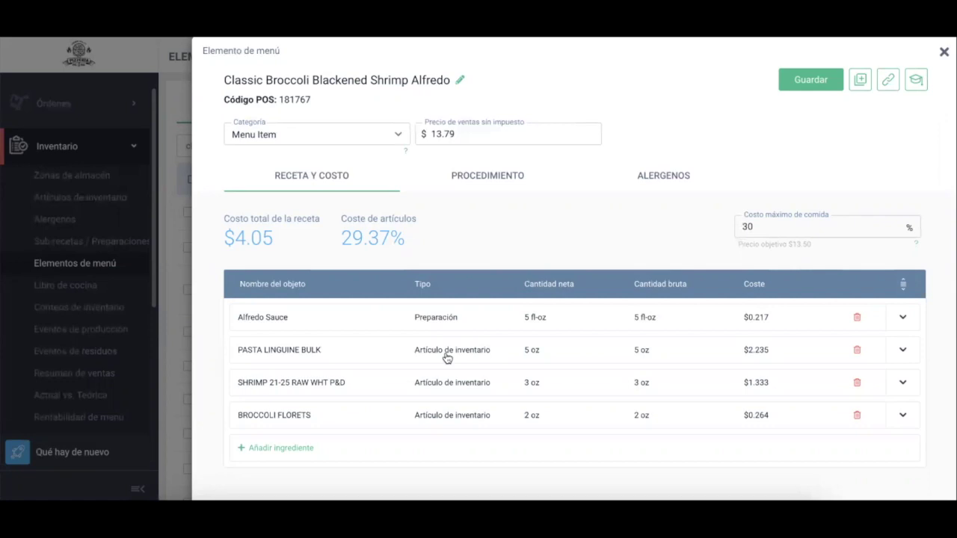
Step: Review the procedure fields of Classic Broccoli Blackened Shrimp Alfredo and save the menu item
left_click(493, 183)
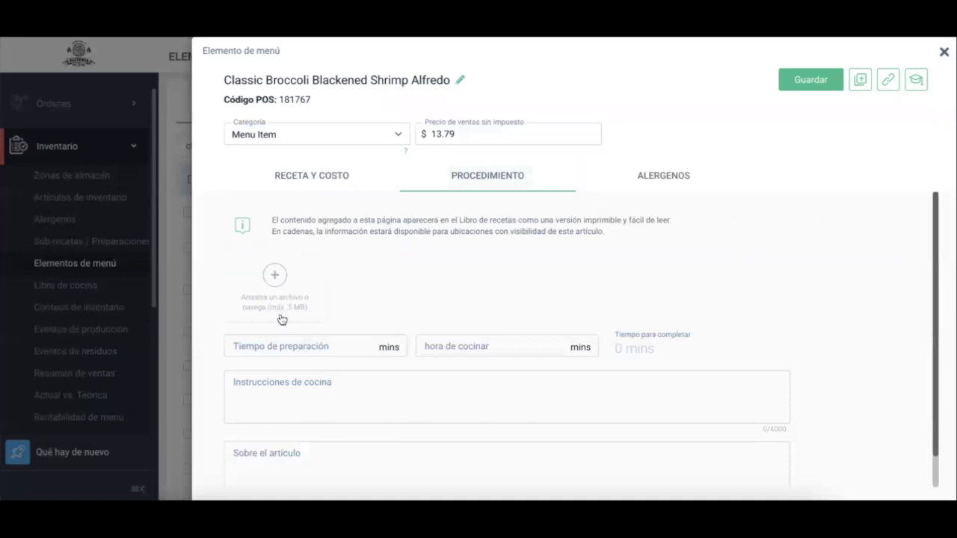
scroll(377, 413, "down", 1)
scroll(376, 413, "up", 1)
left_click(810, 79)
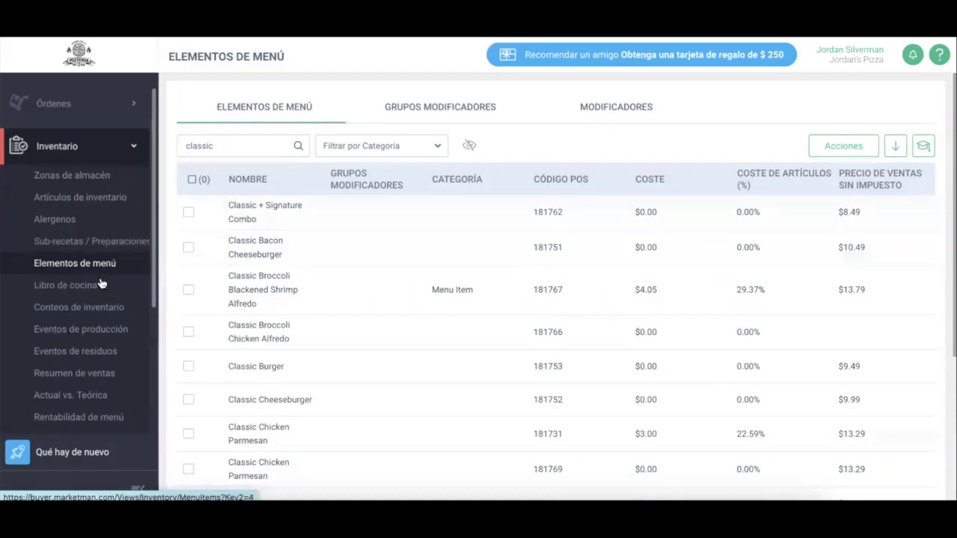
Step: Reopen Classic Broccoli Blackened Shrimp Alfredo to view its procedure, then close it
left_click(274, 282)
left_click(484, 174)
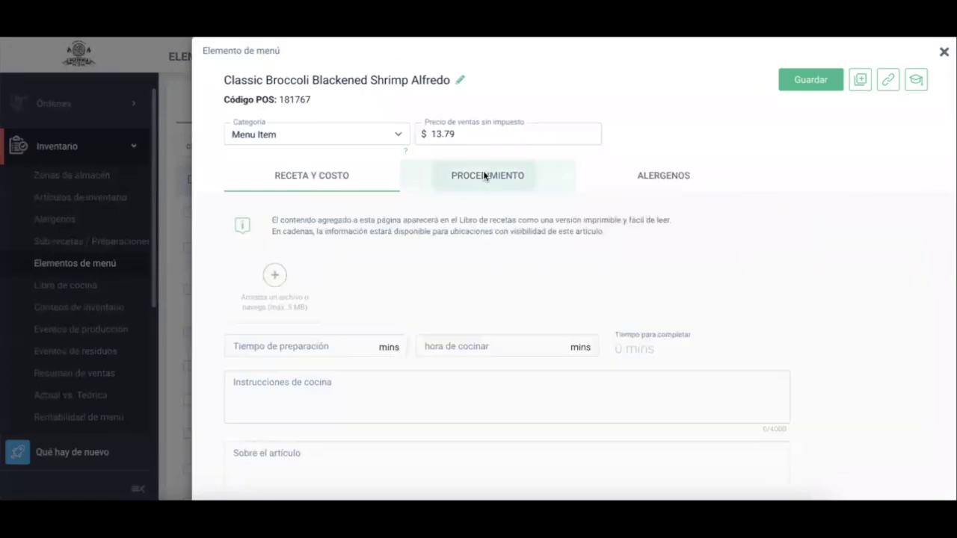
key("Escape")
Step: Open the cookbook, review the House Salad recipe's ingredients, procedure and allergens, and return to the recipe list
left_click(147, 293)
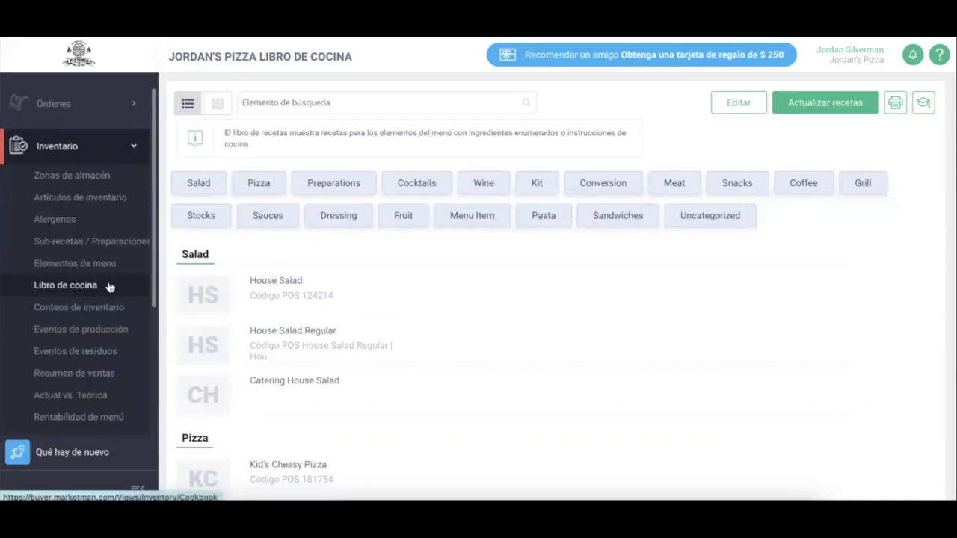
left_click(317, 279)
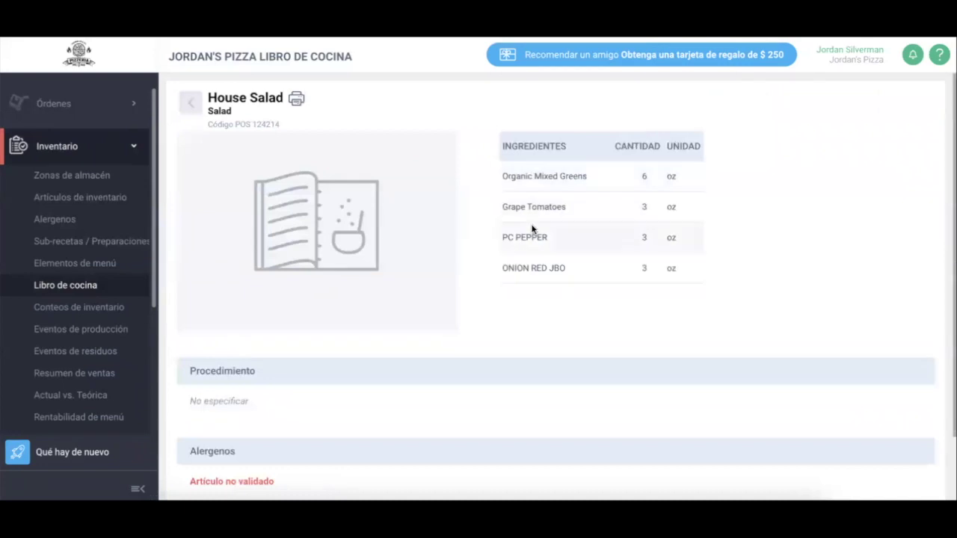
scroll(532, 229, "down", 1)
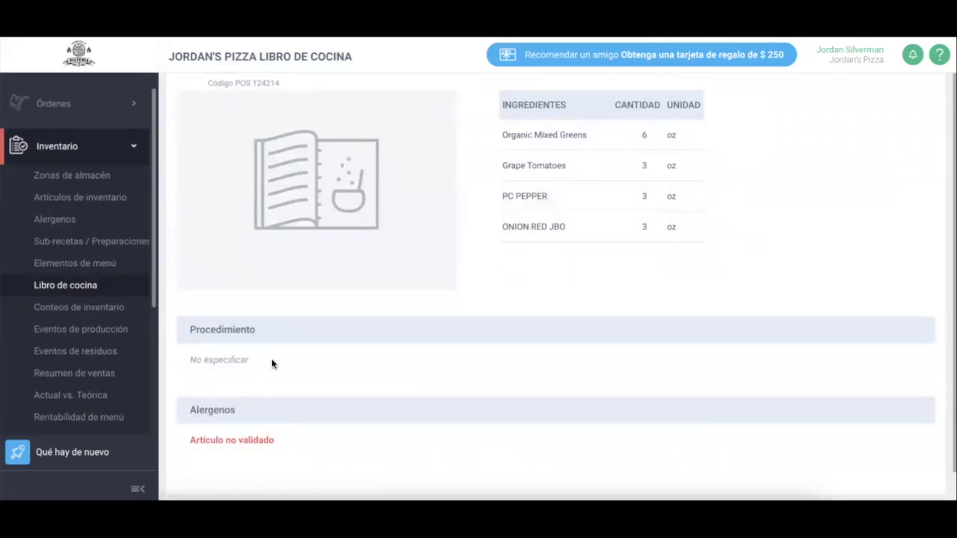
left_click(130, 295)
Step: Open the Spicy Tomato Sauce recipe among the cookbook's preparations and read its ingredients, times and procedure
scroll(264, 334, "down", 6)
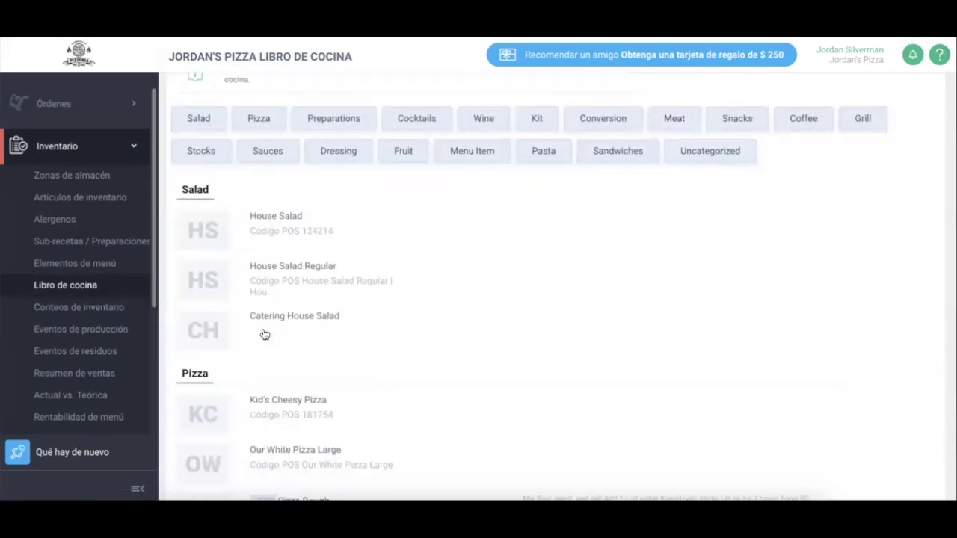
scroll(265, 334, "down", 1)
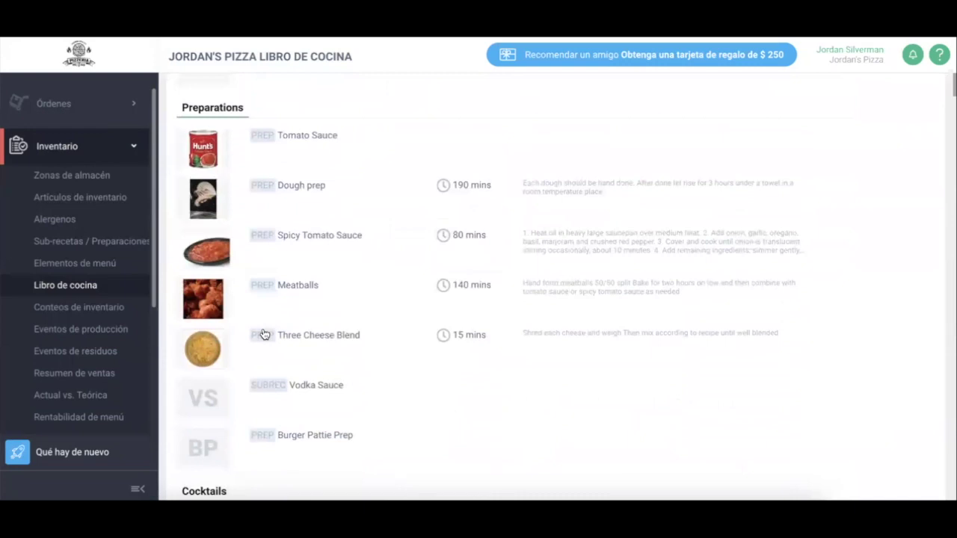
left_click(368, 243)
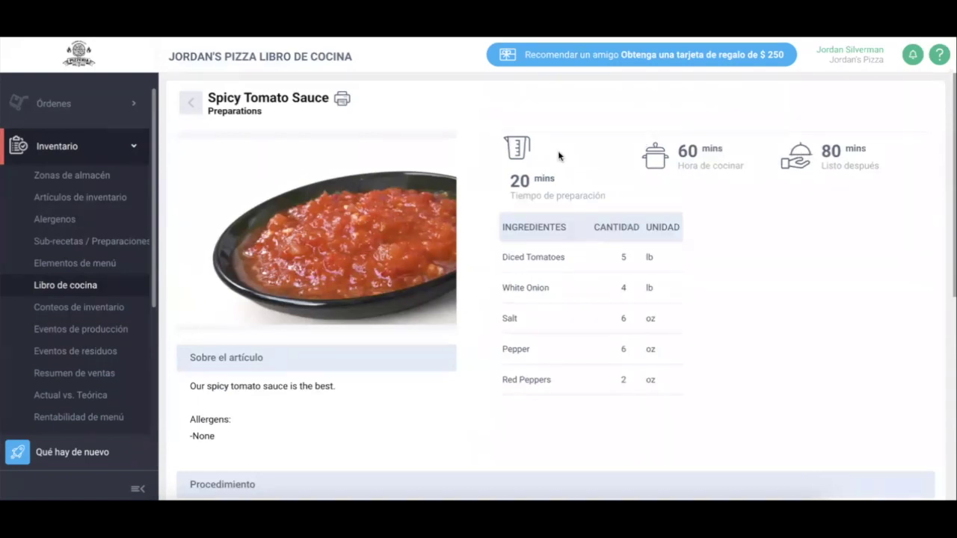
scroll(576, 344, "down", 4)
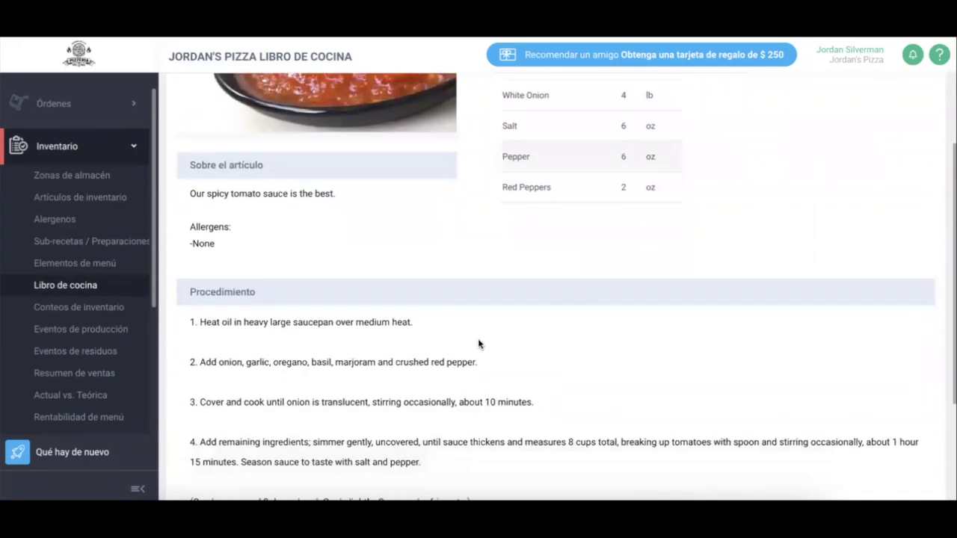
scroll(357, 352, "down", 1)
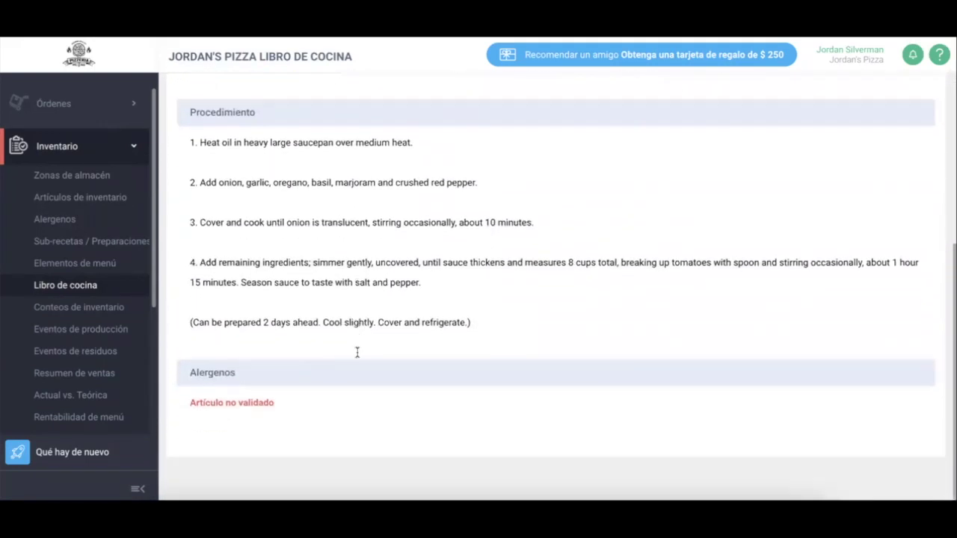
scroll(357, 329, "up", 5)
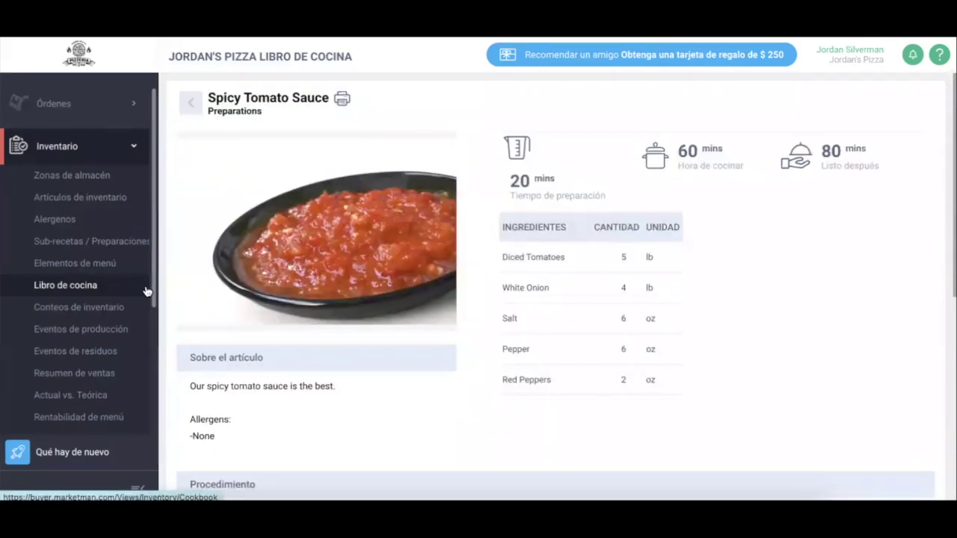
Step: Preview the printable version of the Spicy Tomato Sauce recipe, cancel printing, and view its procedure and allergens
left_click(341, 98)
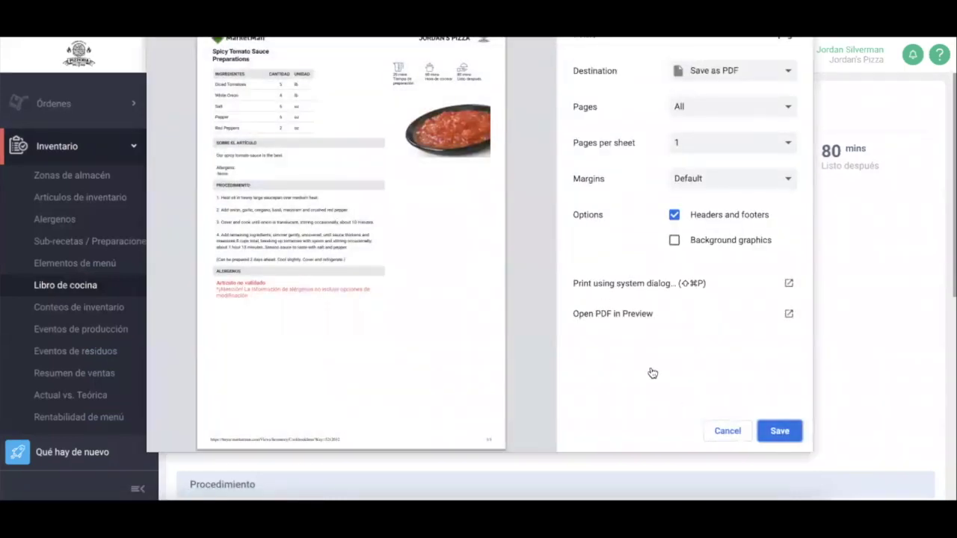
left_click(727, 431)
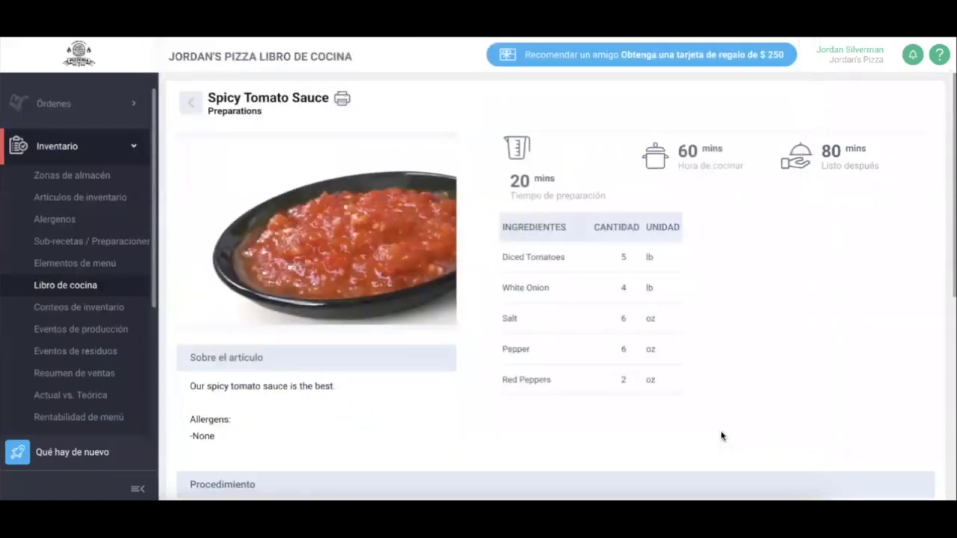
scroll(292, 397, "down", 5)
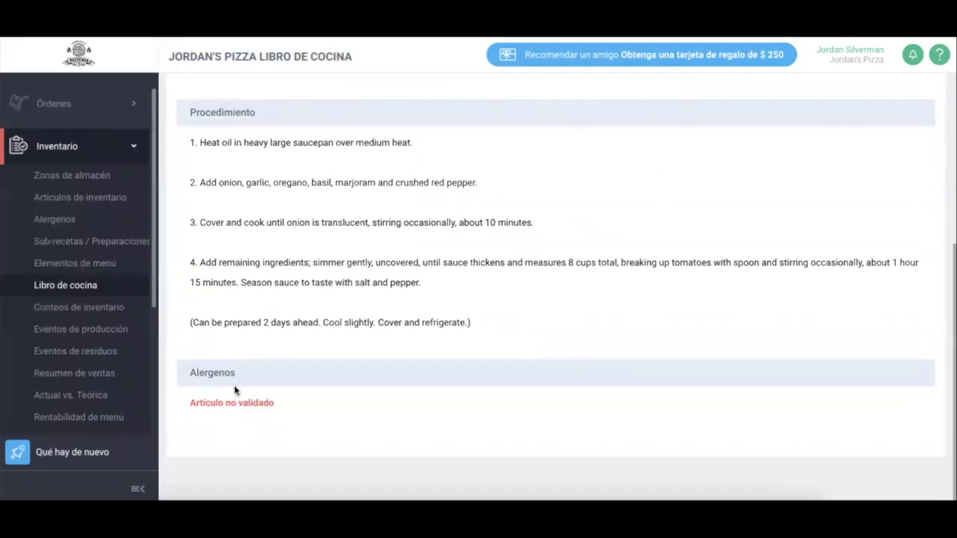
Step: Open the allergens page and look through the purchase items' allergen and validation details
scroll(247, 396, "up", 5)
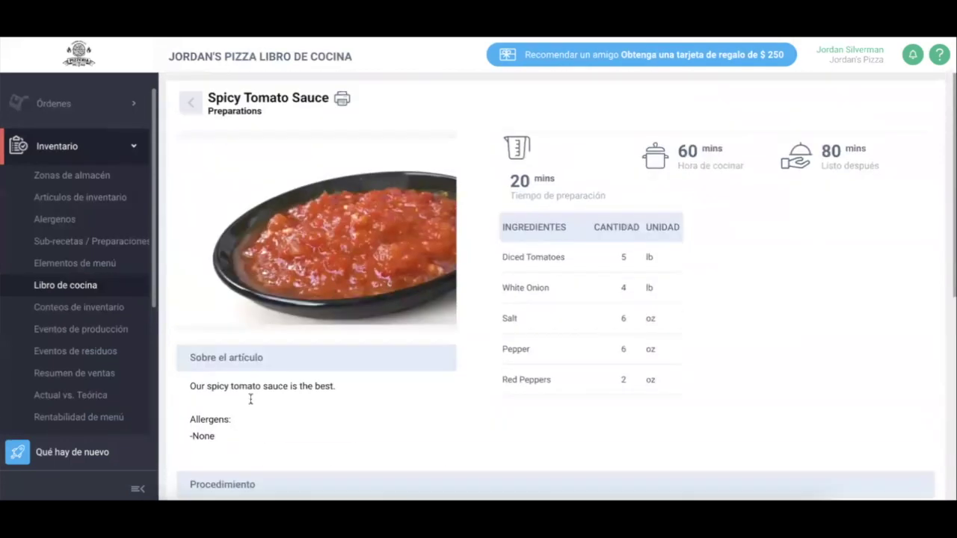
left_click(128, 222)
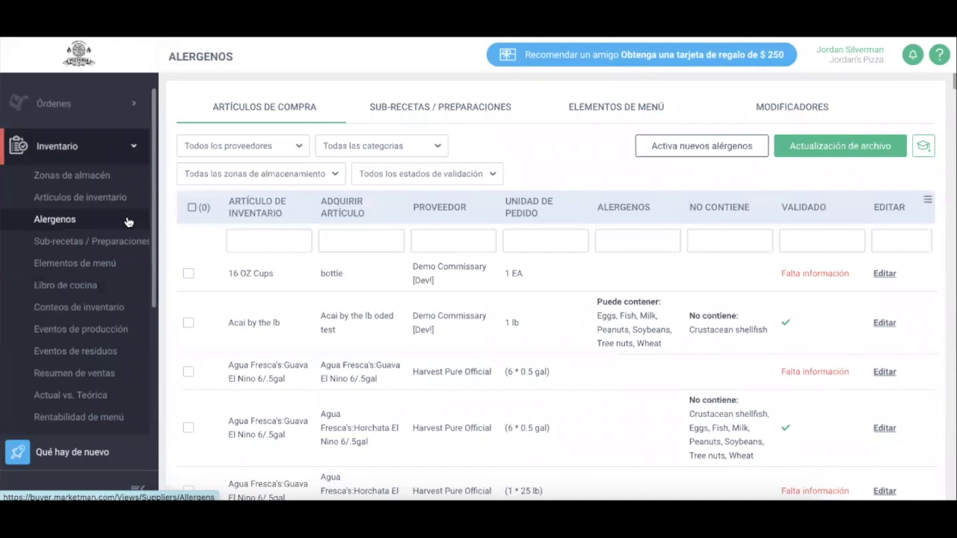
scroll(401, 309, "down", 10)
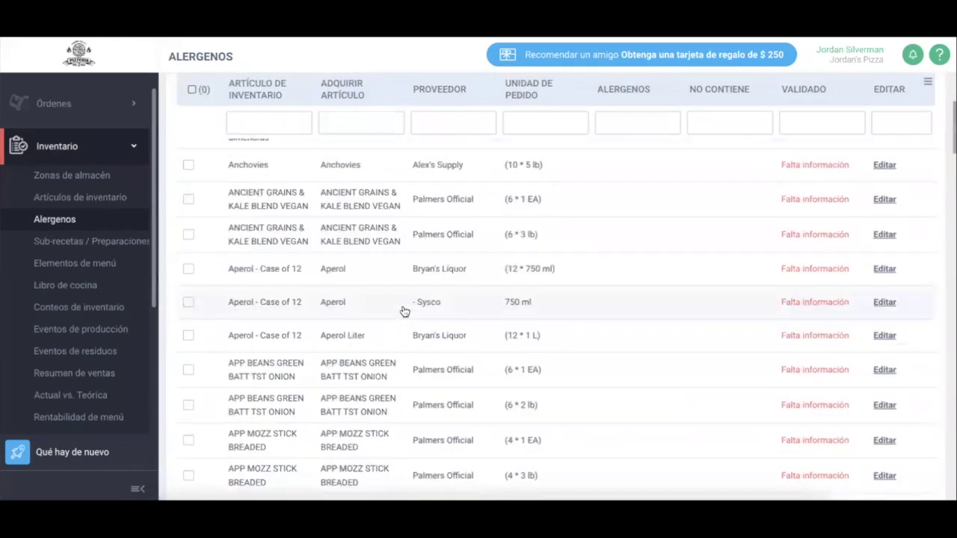
scroll(286, 324, "up", 10)
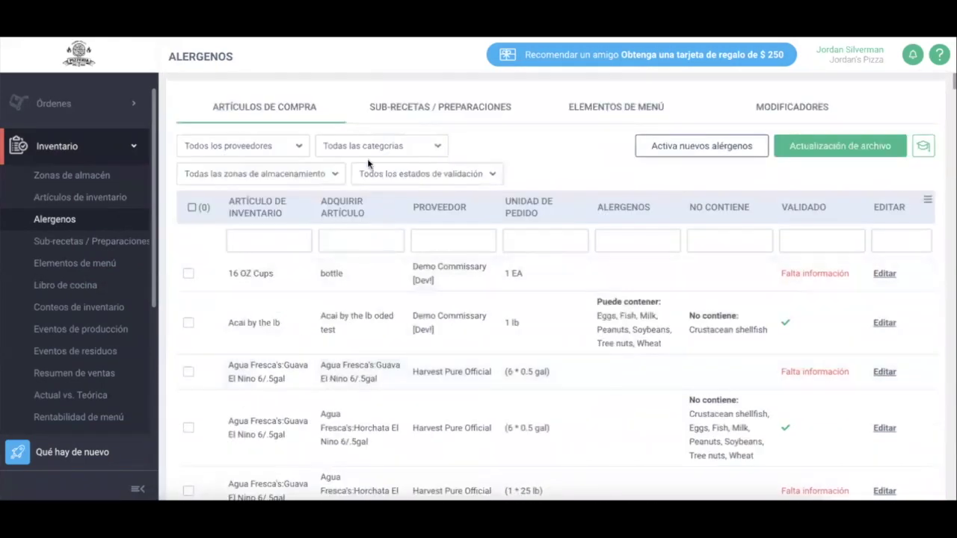
Step: Filter the purchase items to the Beer category and select all of the listed items
left_click(366, 147)
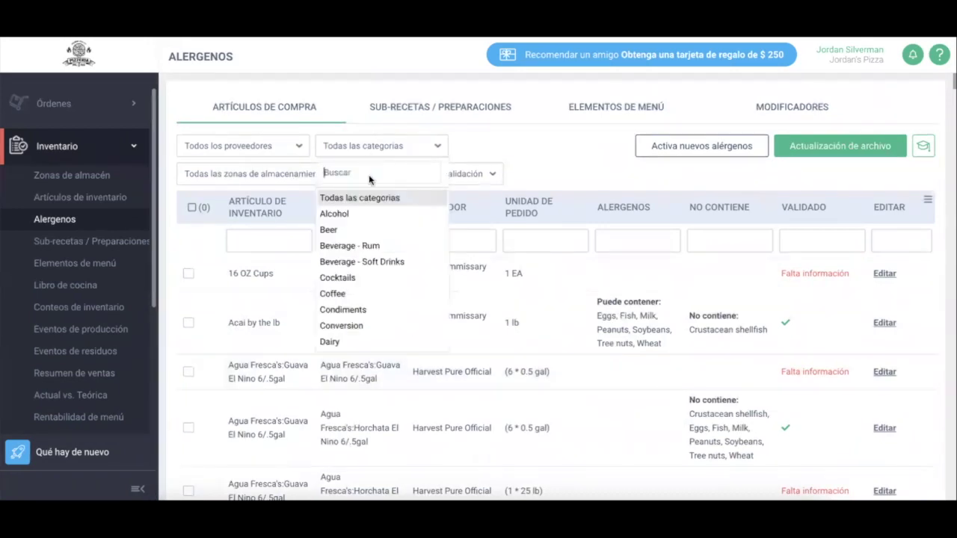
left_click(378, 230)
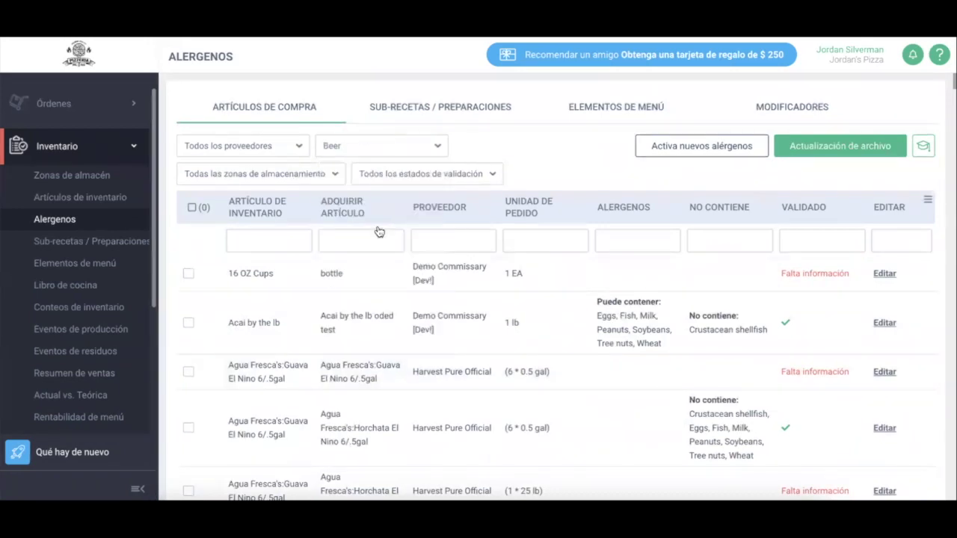
left_click(192, 208)
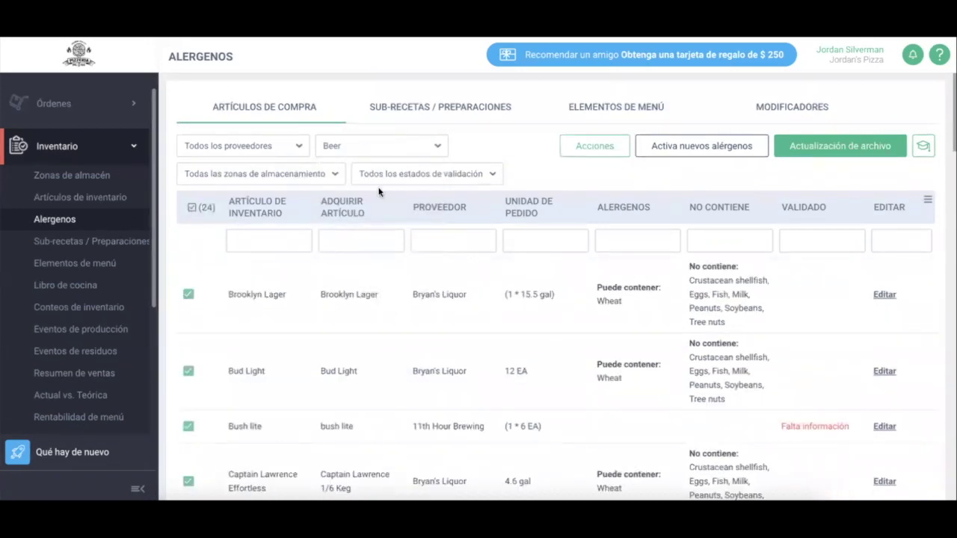
Step: Start a bulk allergen update for the selected beers, setting crustacean shellfish, eggs, fish, milk, peanuts and soybeans to "No contiene"
left_click(598, 149)
left_click(582, 188)
left_click(623, 267)
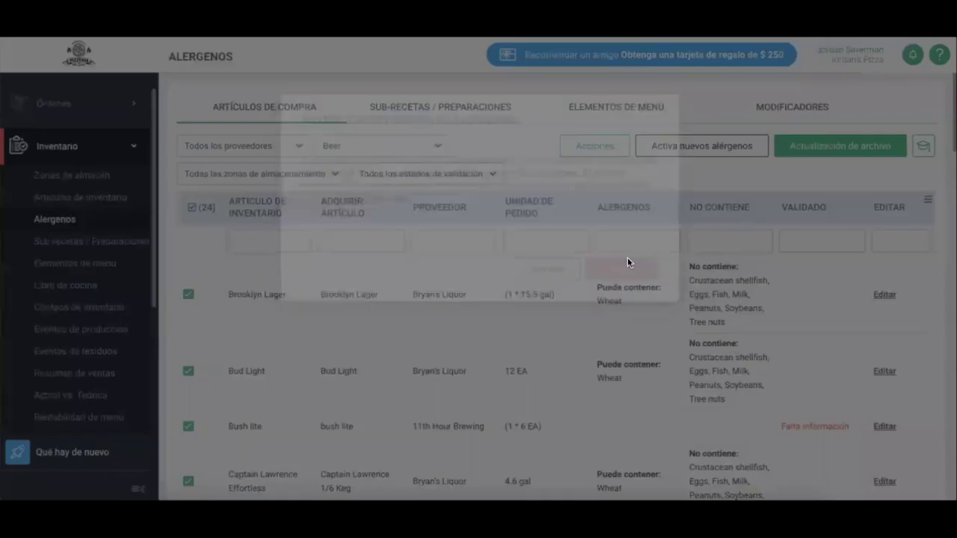
scroll(503, 243, "down", 1)
scroll(503, 242, "up", 1)
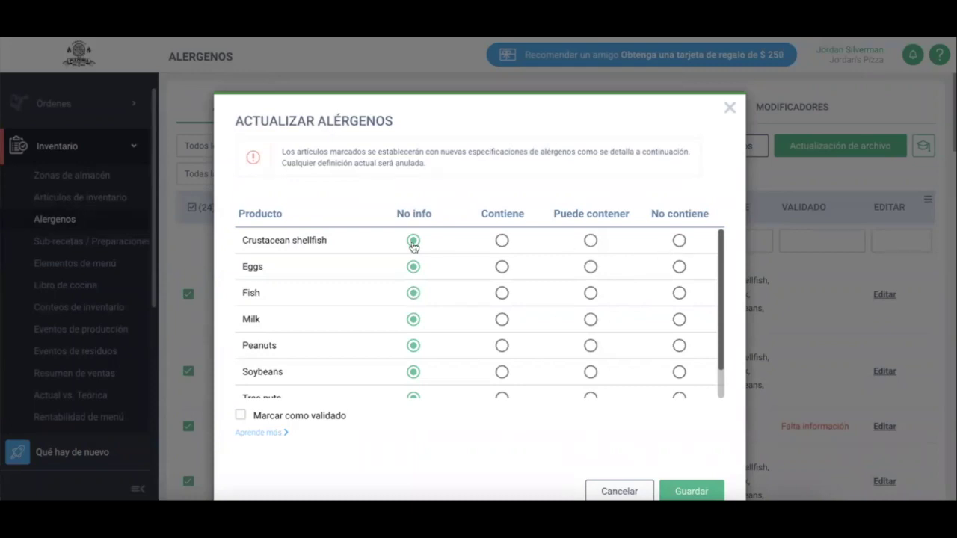
left_click(679, 240)
left_click(678, 267)
left_click(679, 293)
left_click(678, 318)
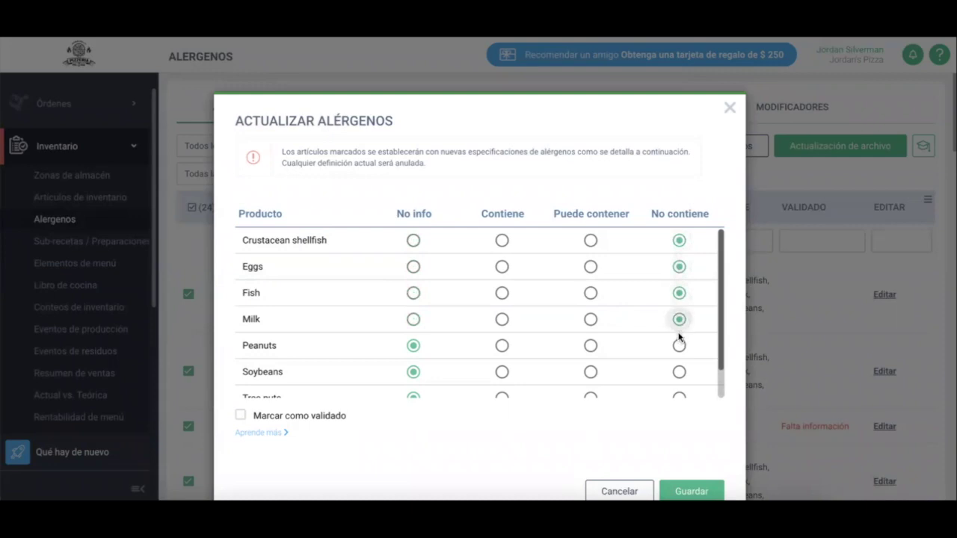
left_click(679, 346)
left_click(679, 372)
scroll(679, 371, "down", 1)
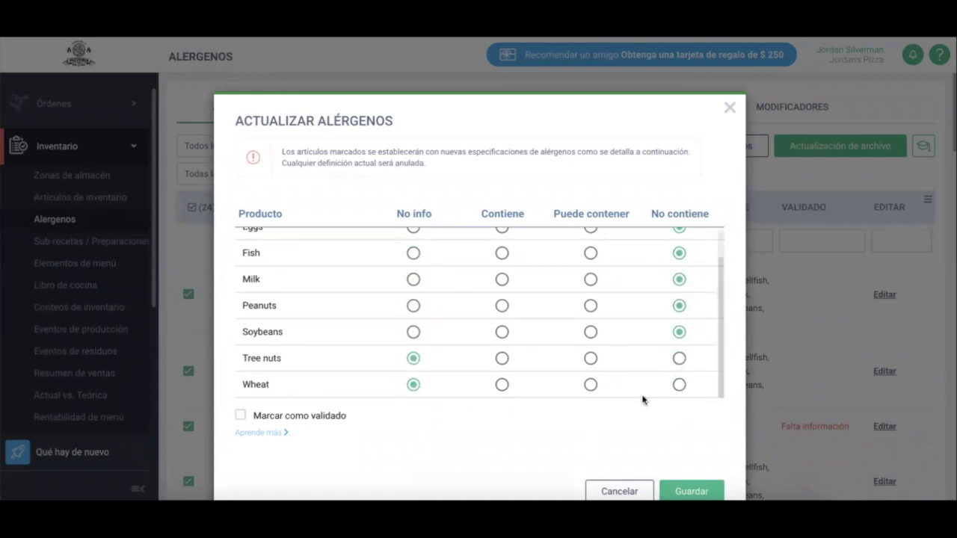
Step: Set wheat to "Puede contener" and tree nuts to "No contiene", mark the beers as validated, and save the allergen update
left_click(591, 385)
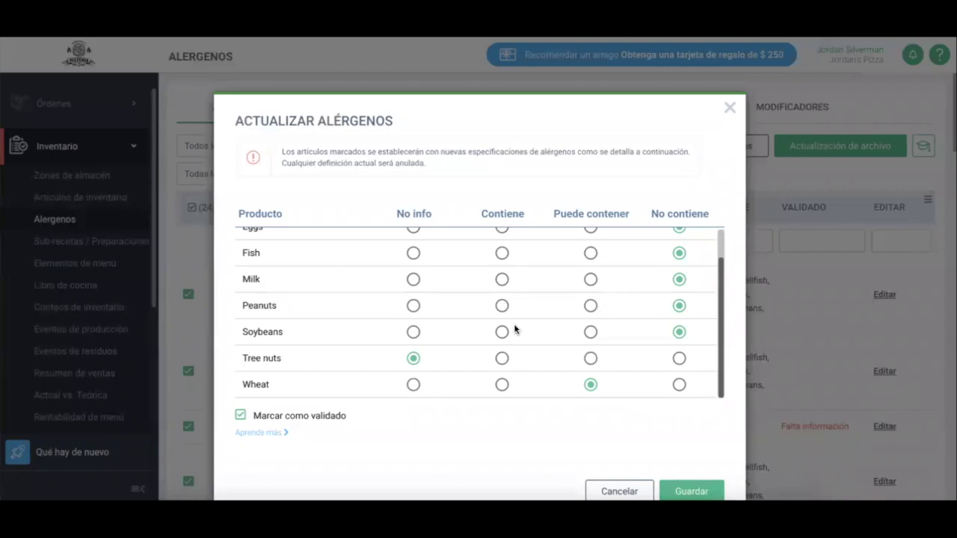
left_click(678, 360)
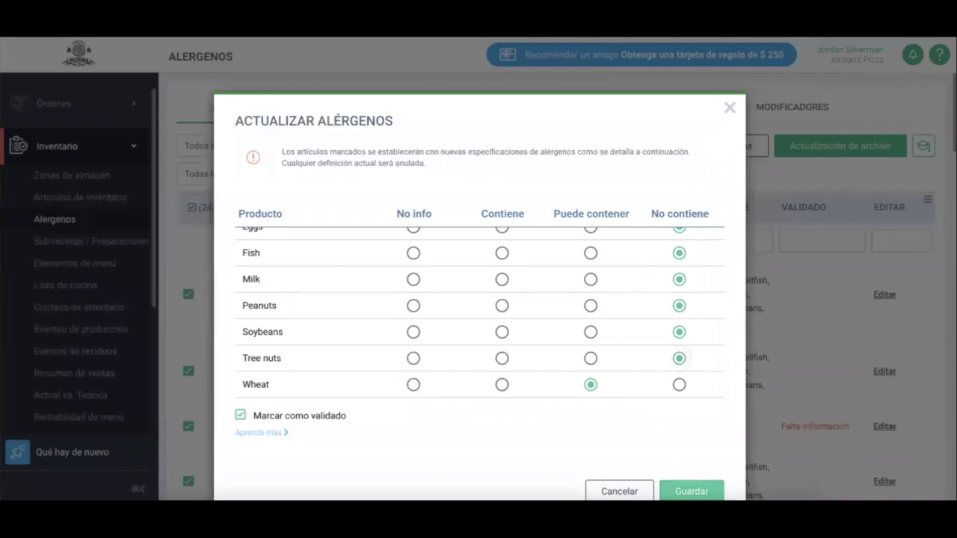
left_click(662, 488)
left_click(587, 241)
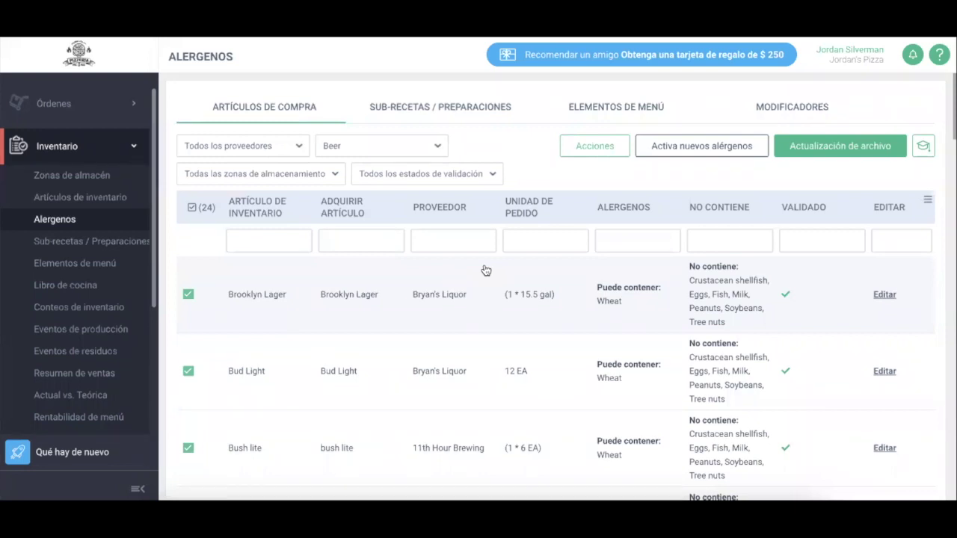
Step: Open the menu profitability report and examine total sales, recipe cost, total profit and the top 10 items by profit
left_click(51, 421)
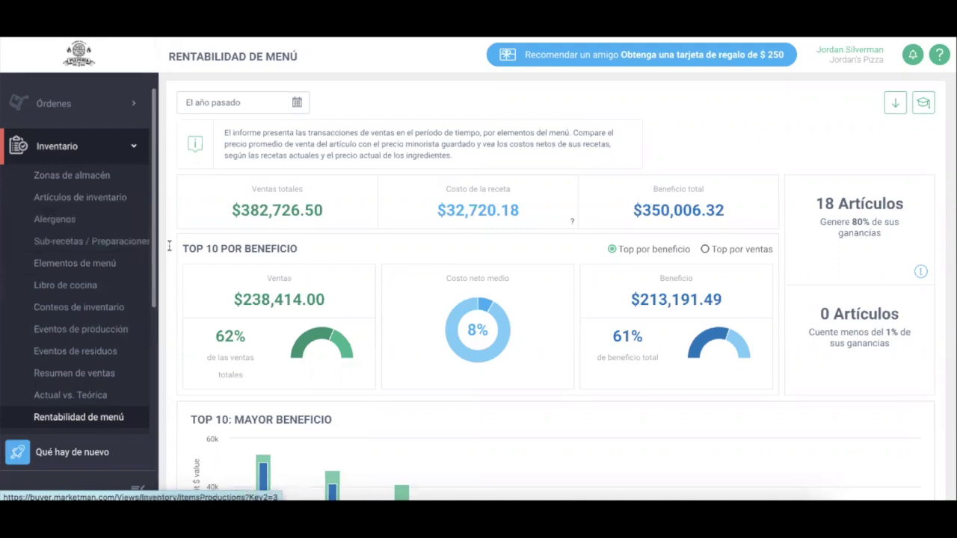
double_click(265, 211)
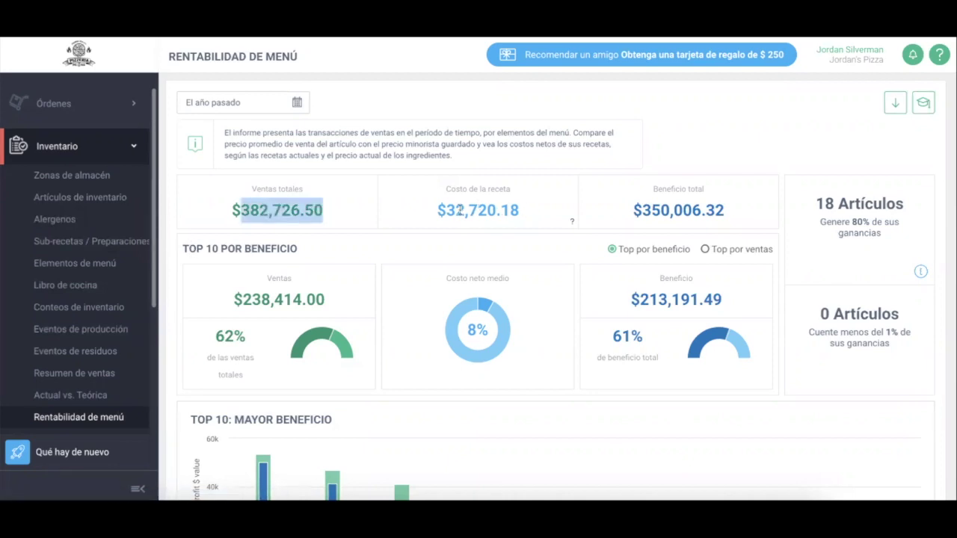
double_click(459, 210)
double_click(669, 210)
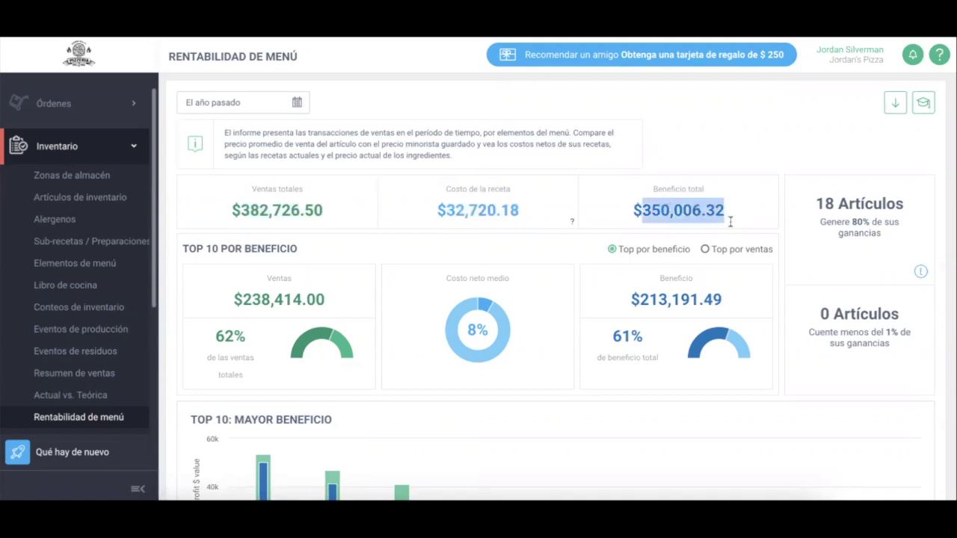
scroll(699, 203, "down", 2)
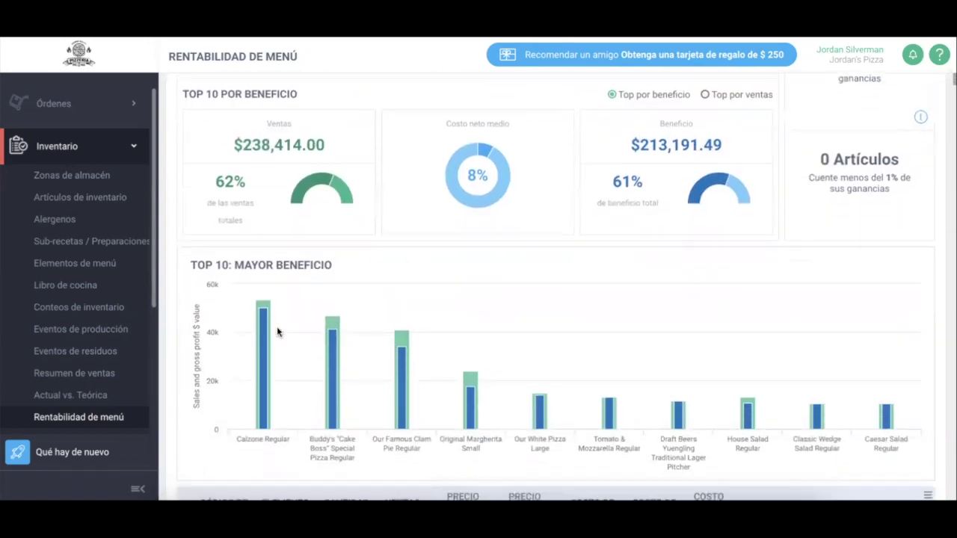
mouse_move(258, 311)
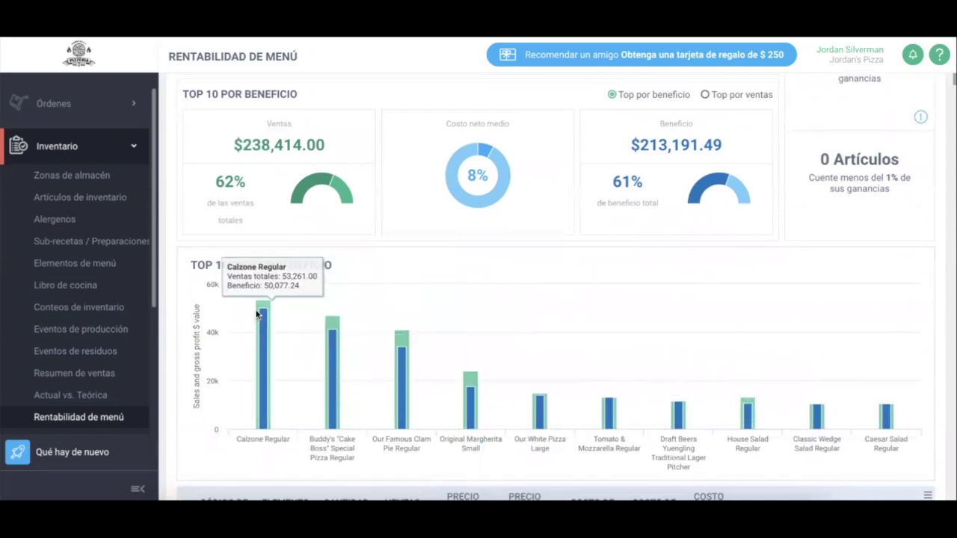
scroll(256, 314, "up", 1)
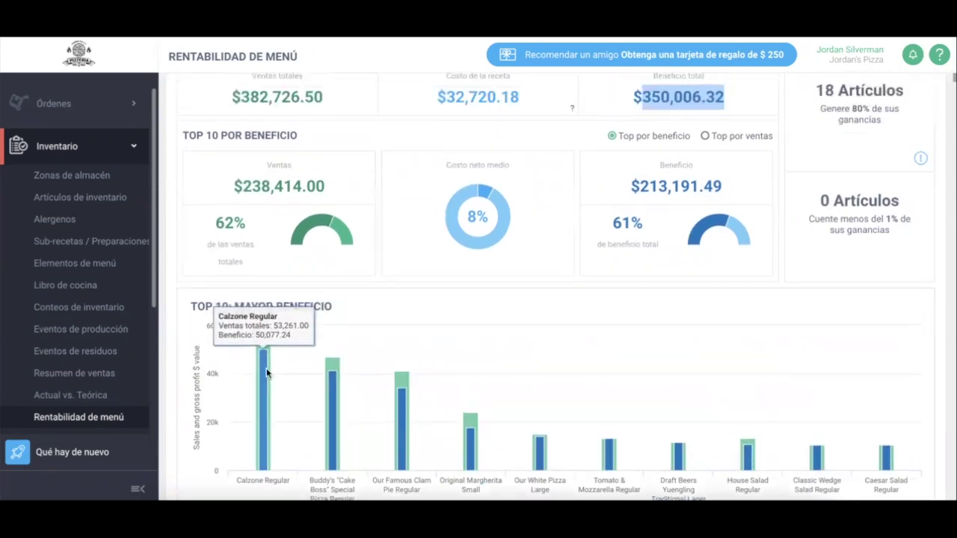
scroll(267, 373, "up", 1)
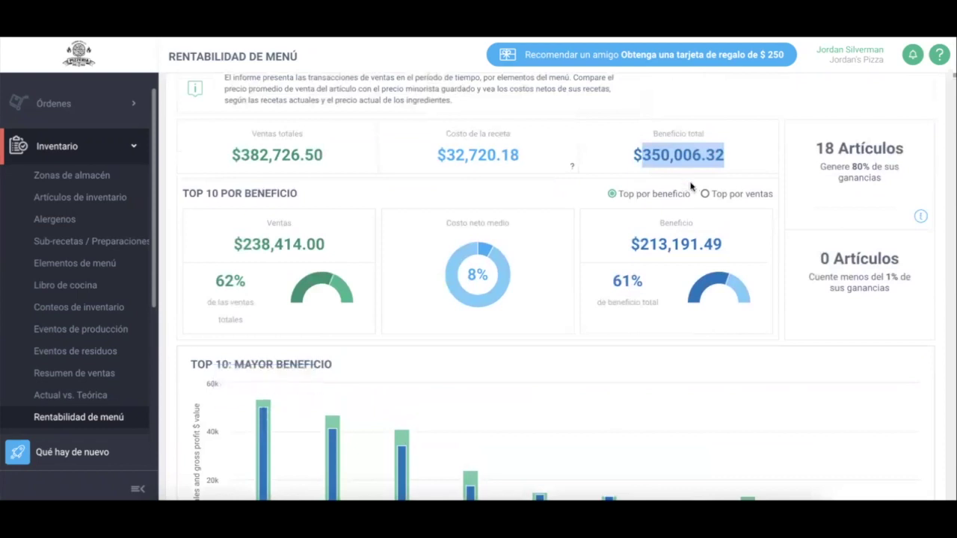
Step: Rank the top 10 menu items by sales and inspect Calzone Regular's sales and profit in the chart
left_click(710, 194)
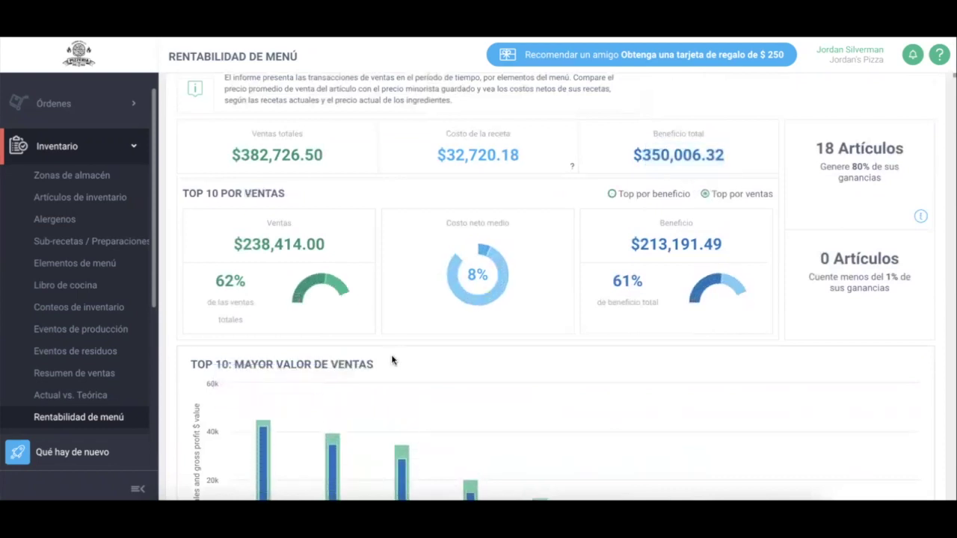
scroll(392, 361, "down", 1)
mouse_move(474, 435)
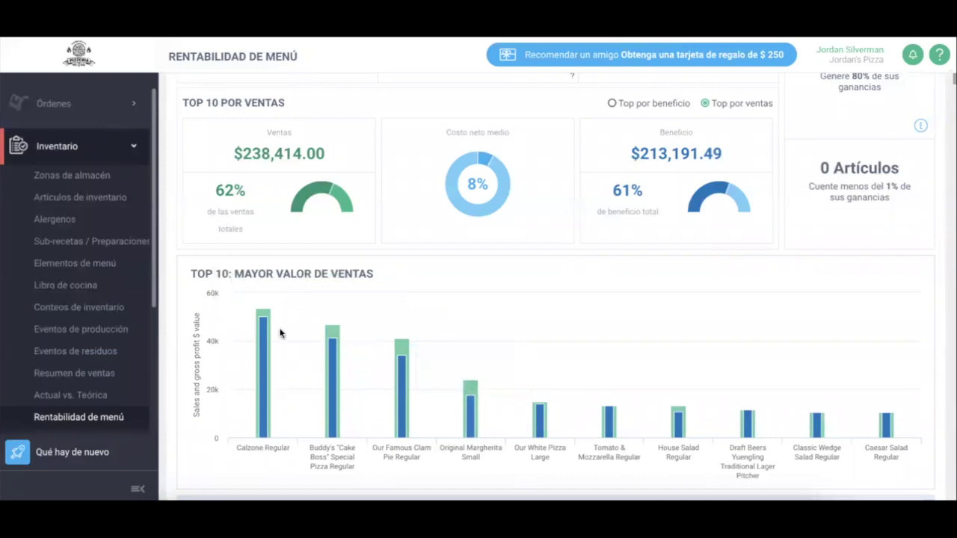
mouse_move(251, 433)
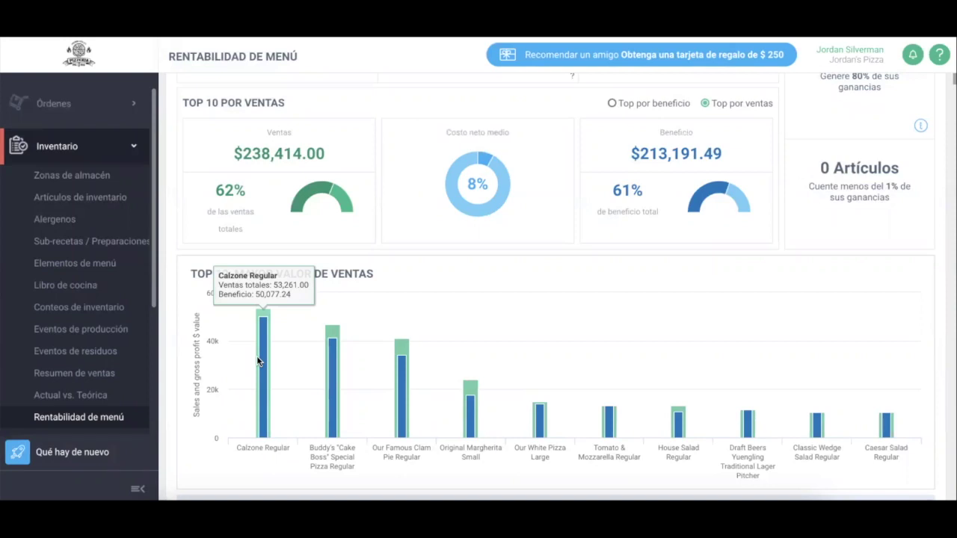
Step: Expand Calzone Regular in the profitability table, review each modifier's sales, recipe cost and profit, and collapse the breakdown
scroll(256, 361, "down", 5)
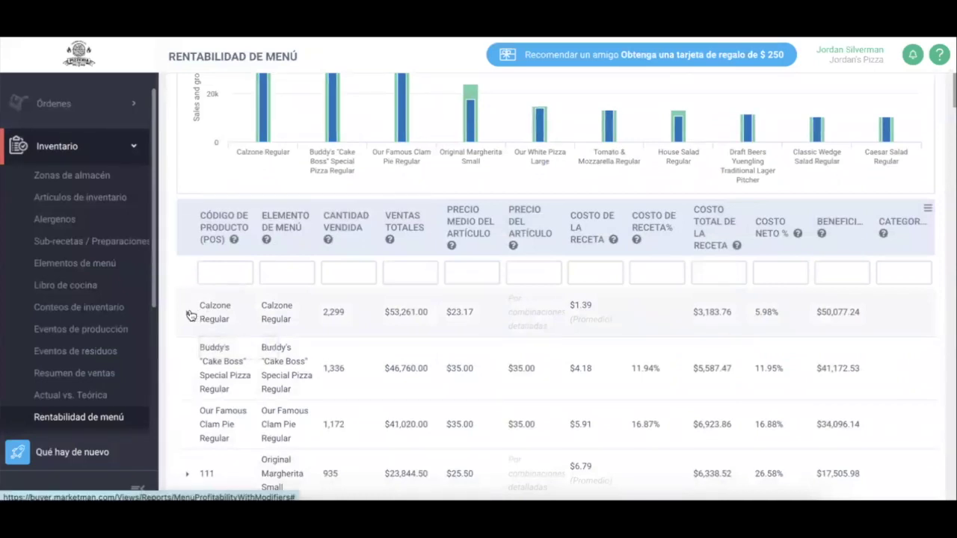
left_click(190, 315)
scroll(277, 385, "down", 2)
scroll(277, 385, "down", 2)
scroll(276, 388, "down", 2)
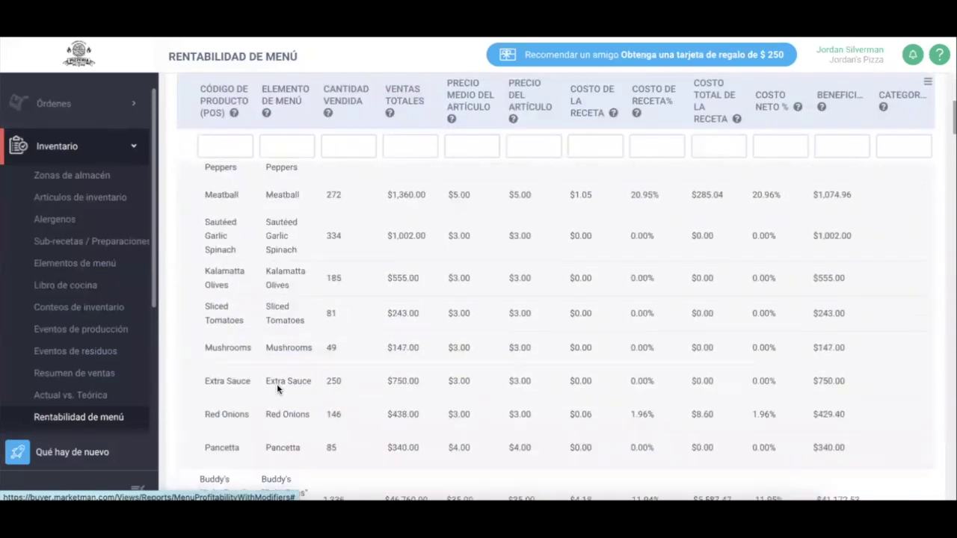
scroll(279, 349, "up", 6)
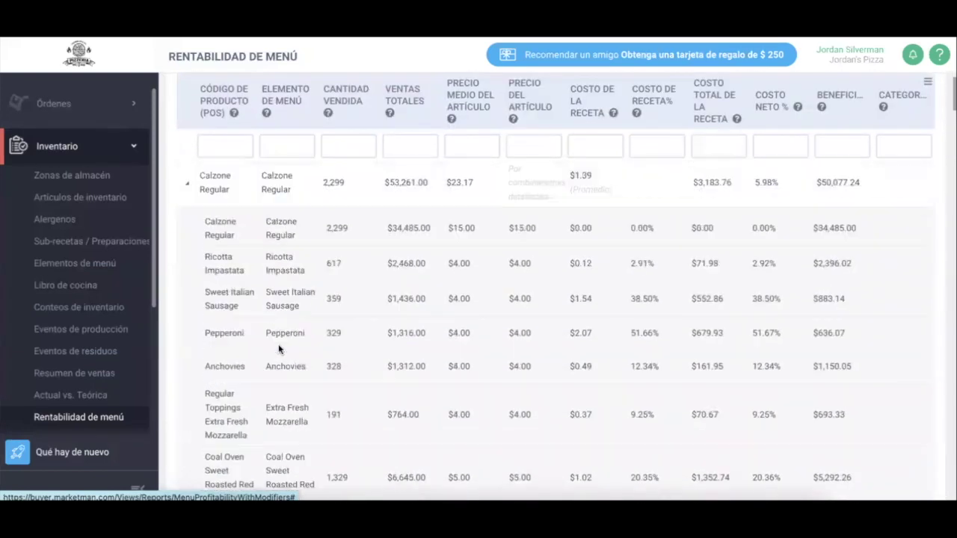
scroll(279, 349, "up", 1)
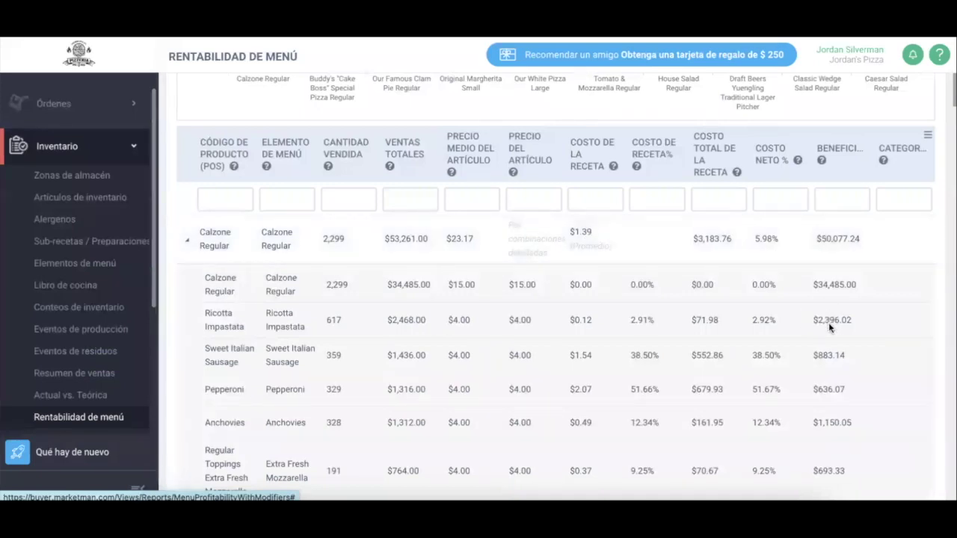
scroll(830, 348, "down", 3)
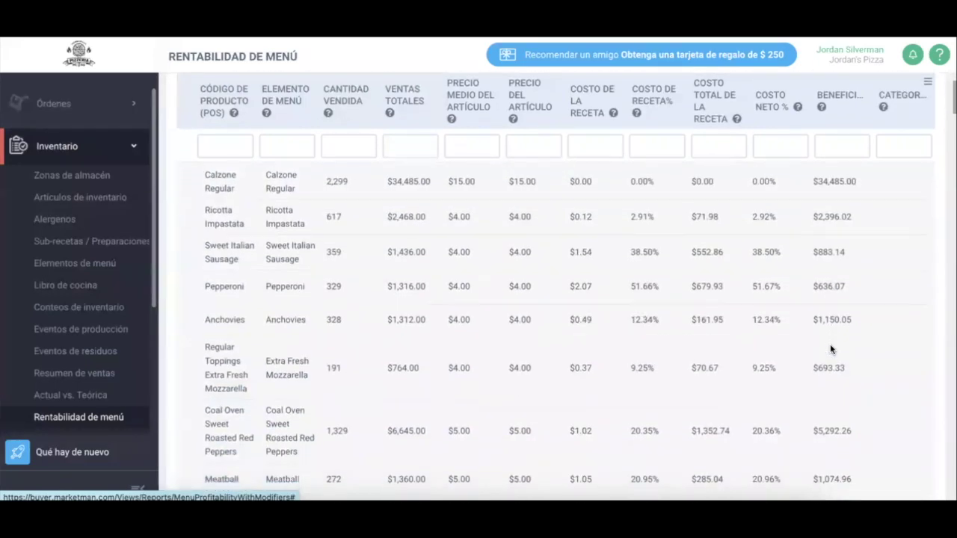
scroll(830, 349, "down", 3)
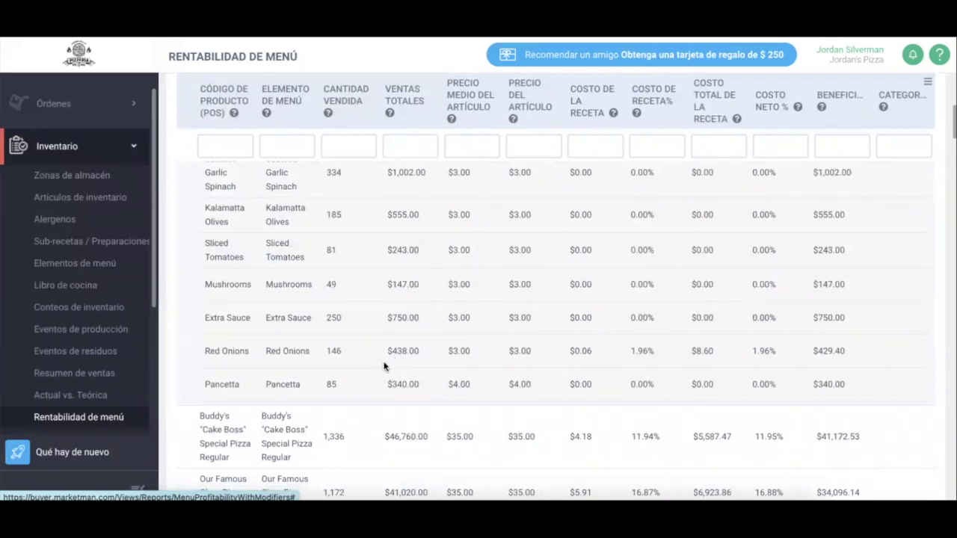
scroll(385, 366, "up", 3)
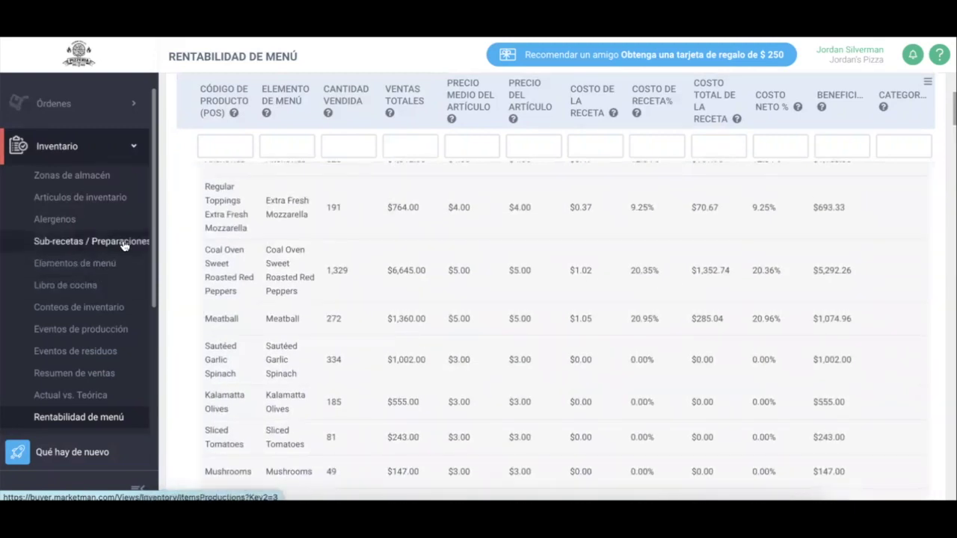
scroll(224, 284, "up", 5)
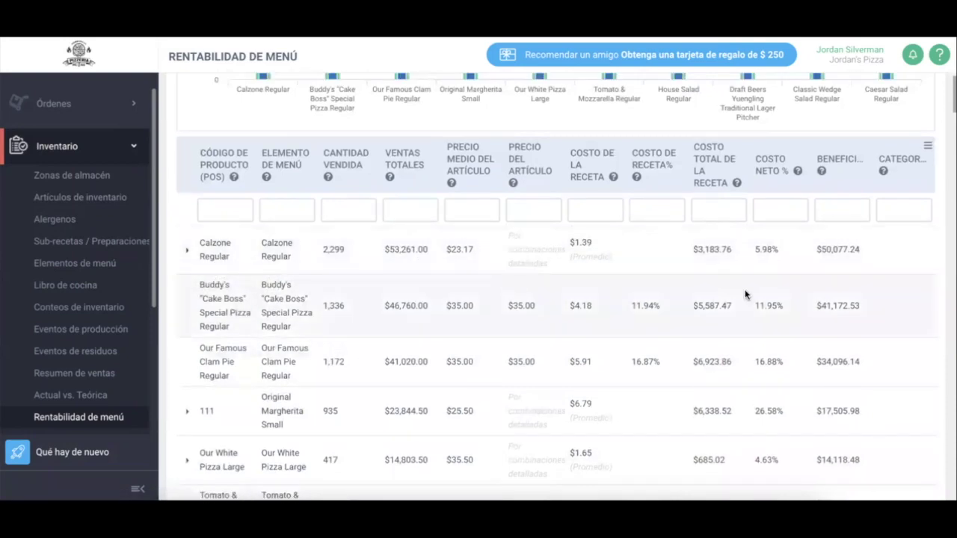
Step: Look through the remaining menu items in the profitability table and return to the top 10 sales chart
scroll(781, 319, "down", 10)
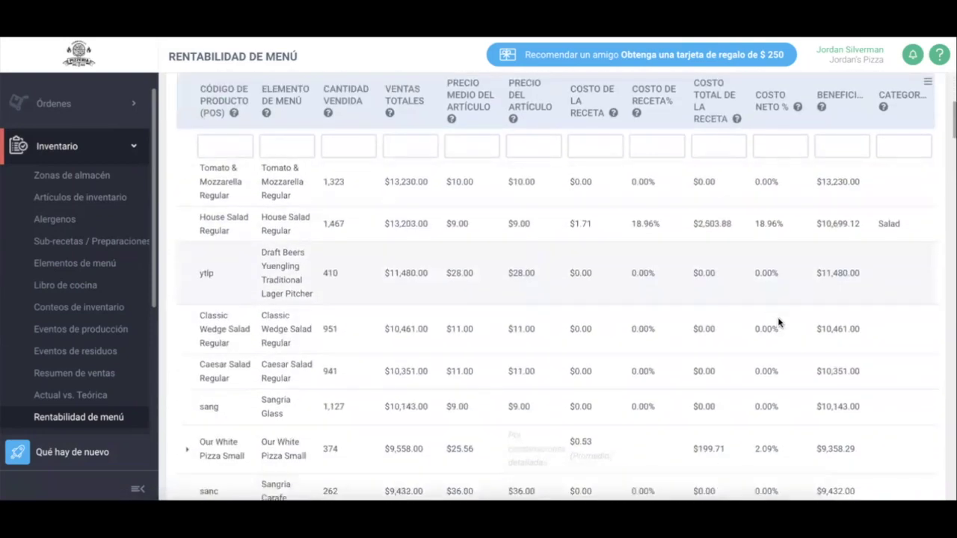
scroll(778, 320, "up", 15)
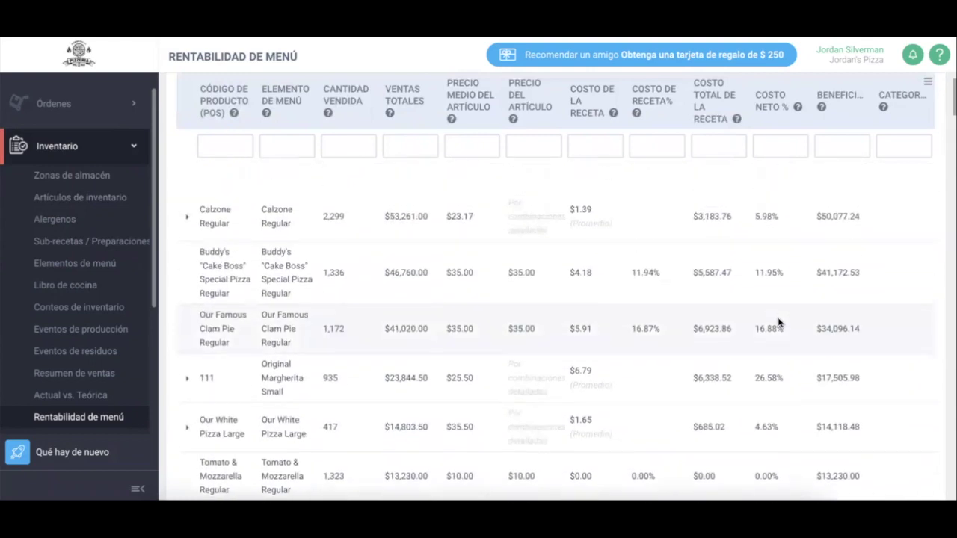
scroll(778, 322, "down", 1)
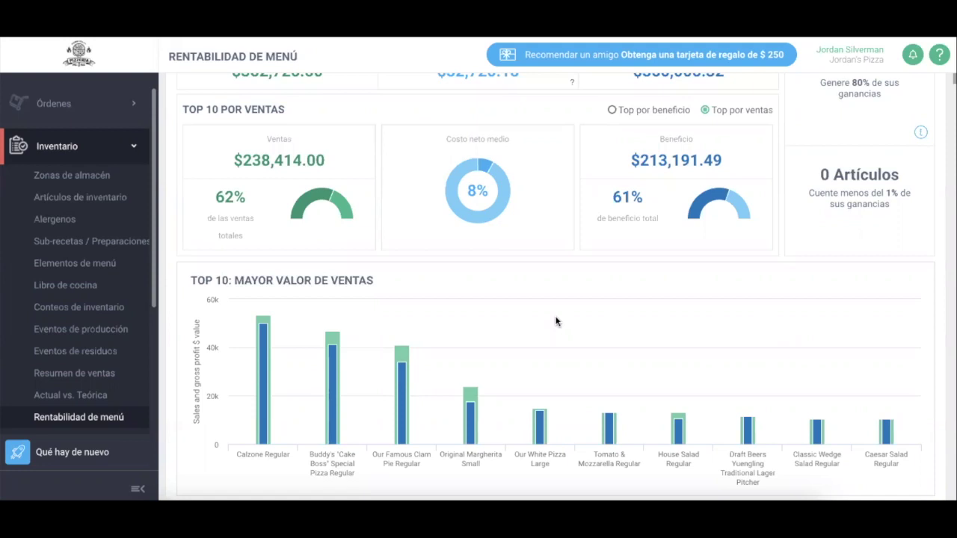
Step: Open the actual vs. theoretical report and set the period's start date to 01/03/2022
mouse_move(365, 344)
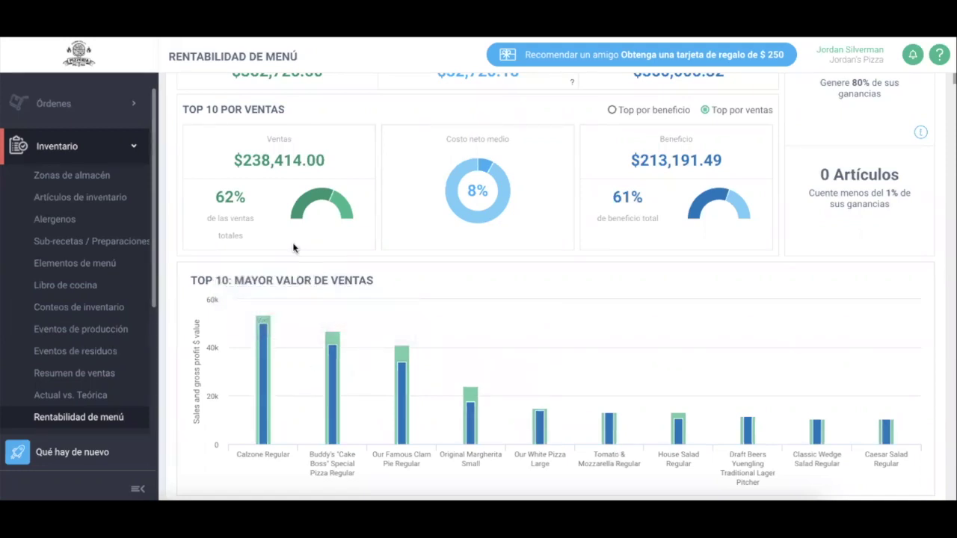
left_click(70, 393)
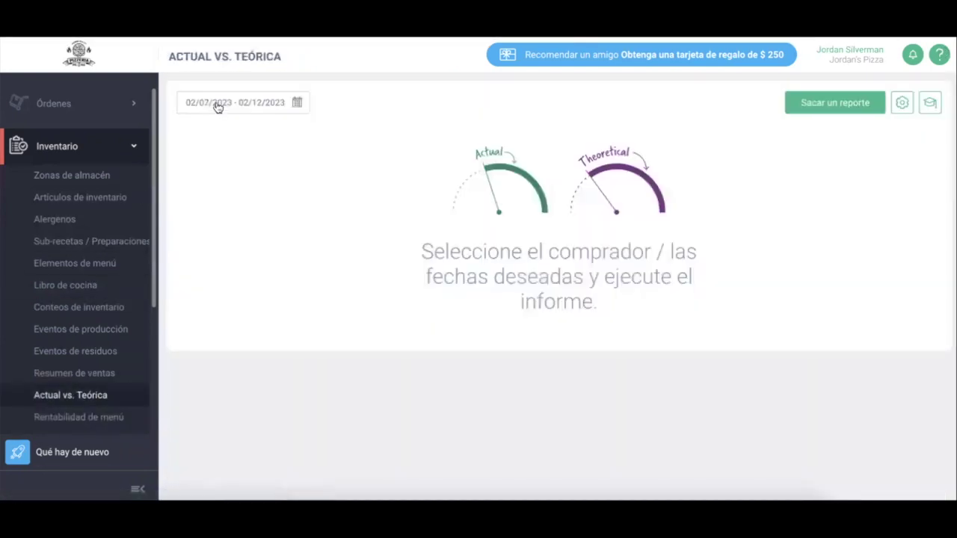
left_click(216, 105)
left_click(199, 160)
left_click(200, 160)
left_click(199, 160)
left_click(200, 160)
left_click(199, 160)
left_click(200, 160)
left_click(198, 159)
left_click(198, 158)
left_click(198, 159)
left_click(198, 158)
left_click(198, 159)
left_click(198, 158)
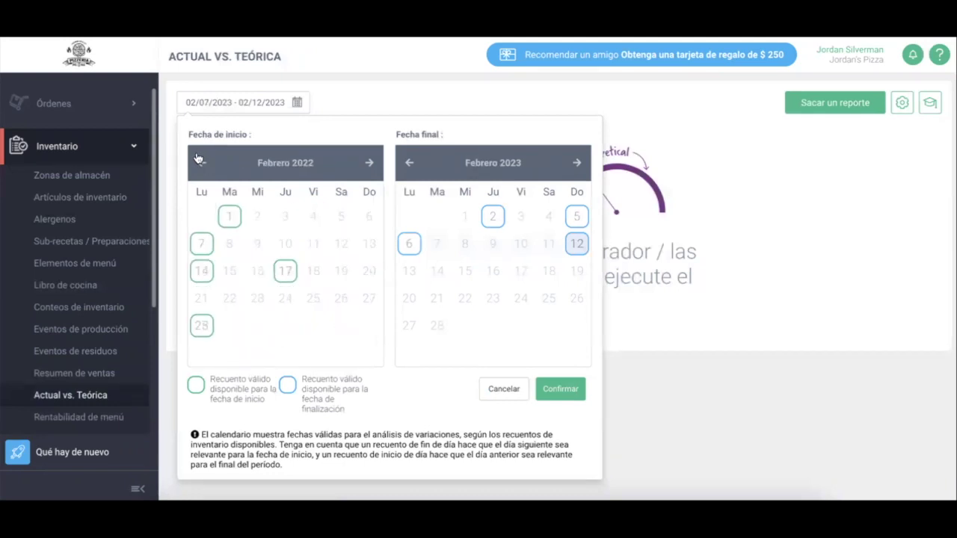
left_click(198, 159)
left_click(201, 244)
Step: Set the period's end date to 01/31/2022, confirm the date range and run the actual vs. theoretical report
left_click(409, 163)
left_click(409, 163)
left_click(409, 162)
left_click(408, 162)
left_click(409, 163)
left_click(409, 162)
left_click(409, 162)
left_click(409, 162)
left_click(409, 162)
left_click(409, 162)
left_click(409, 162)
left_click(409, 163)
left_click(409, 162)
left_click(409, 353)
left_click(560, 388)
left_click(789, 104)
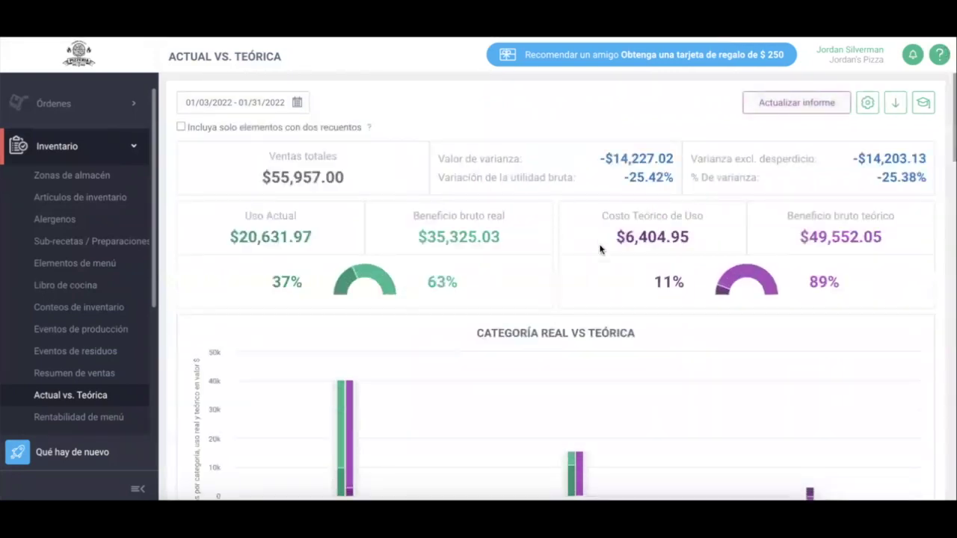
Step: Examine the theoretical usage cost and the actual vs. theoretical chart by category, and reopen the menu profitability report
double_click(617, 230)
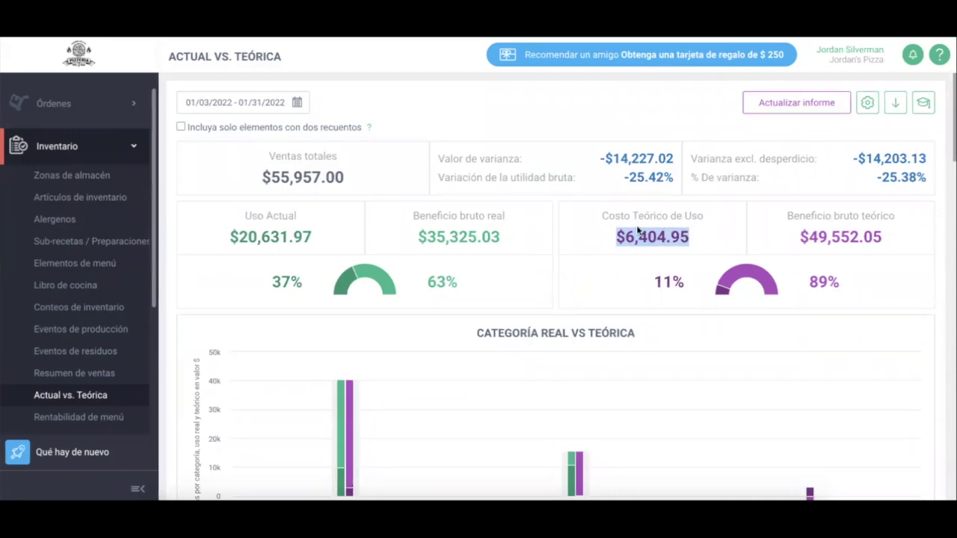
scroll(316, 309, "down", 2)
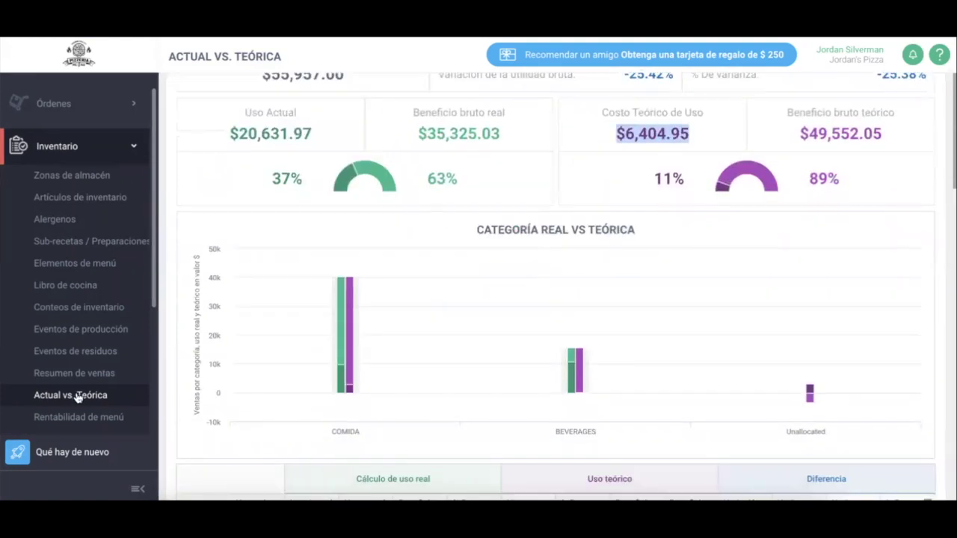
scroll(77, 396, "down", 3)
left_click(65, 223)
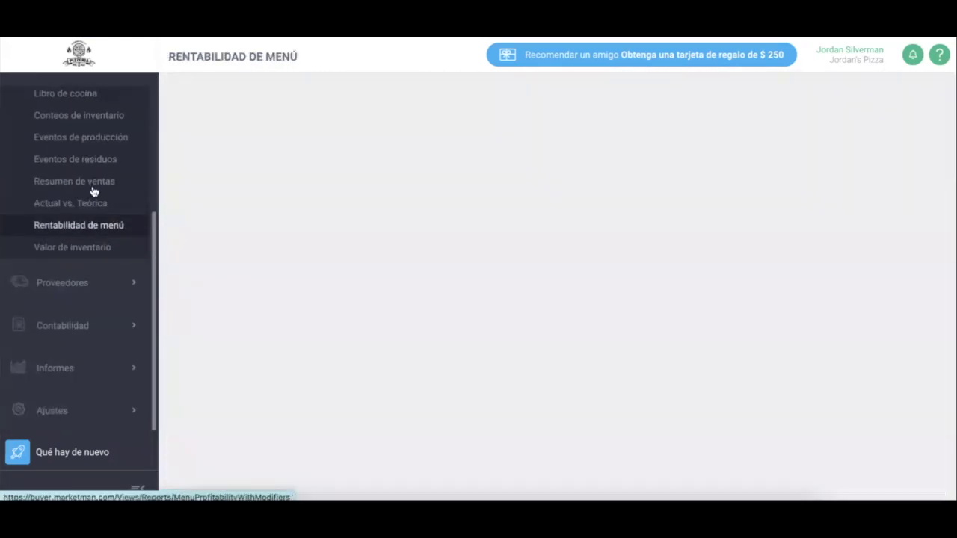